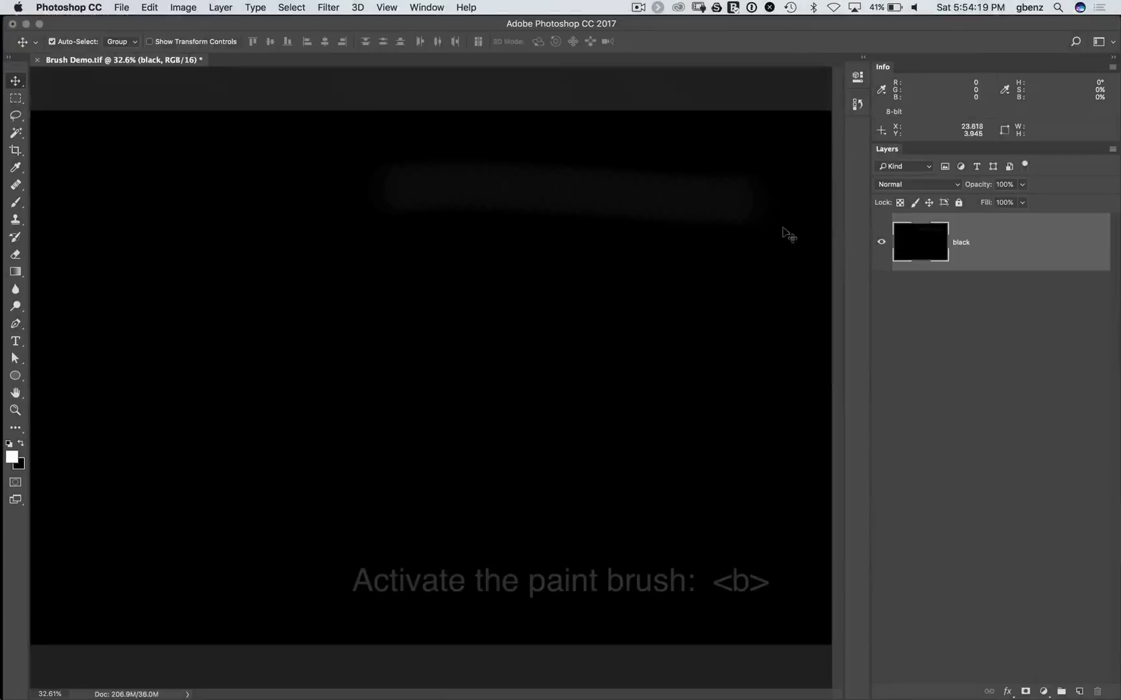
Step: Select the Brush tool and set the foreground colour to white (#ffffff)
{"action": "left_click", "coordinate": [18, 203]}
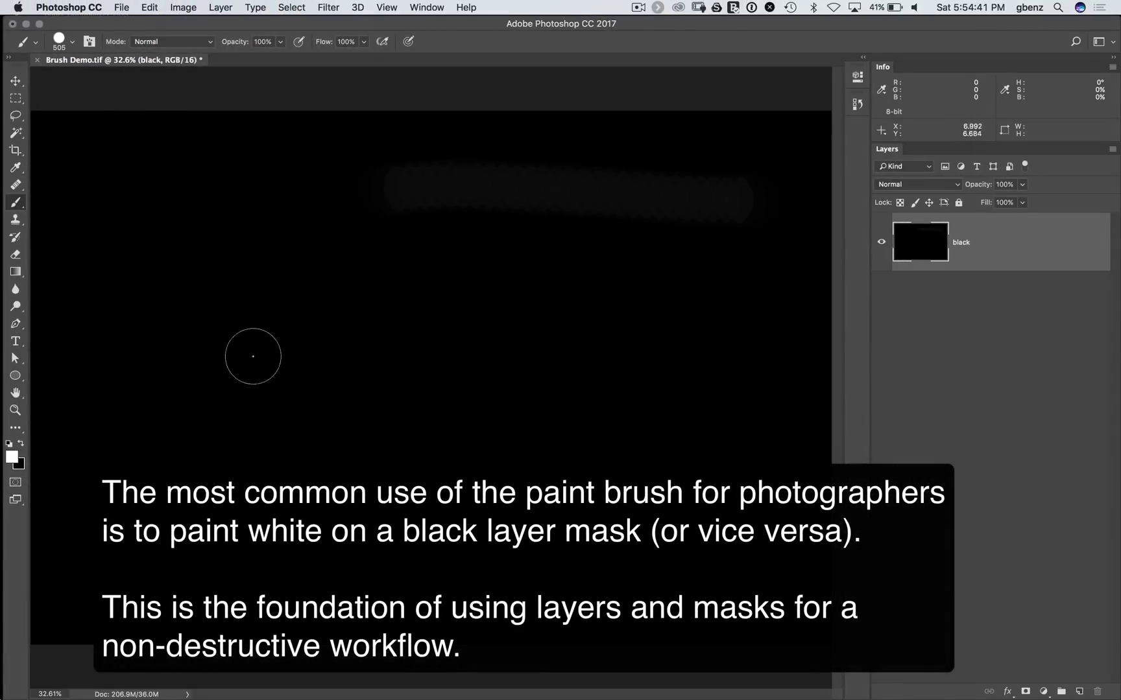
{"action": "left_click", "coordinate": [11, 457]}
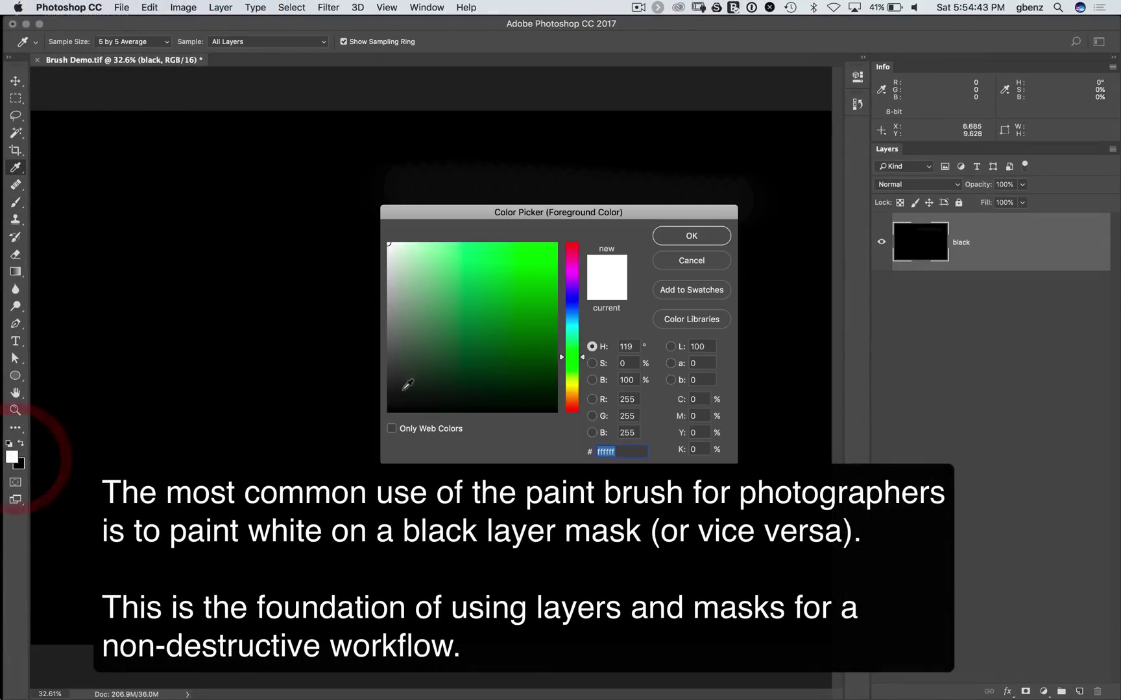
{"action": "left_click", "coordinate": [672, 235]}
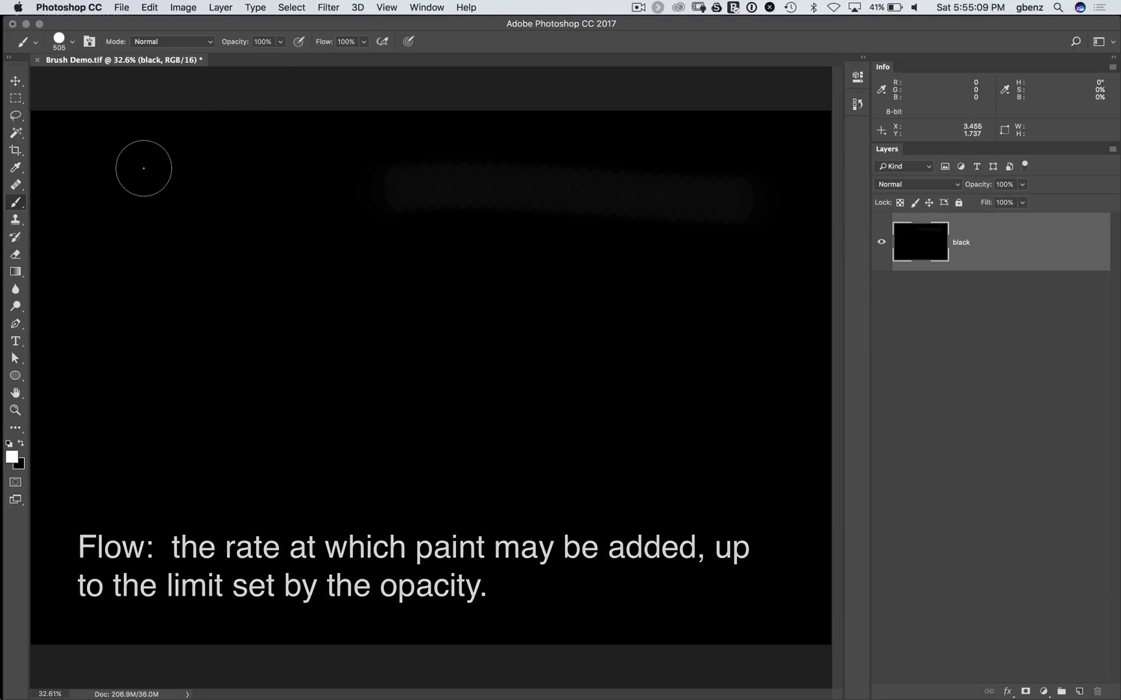
Step: Paint a white stroke, then switch the foreground to 00ff00 and paint a bright green stroke
{"action": "left_click_drag", "start_coordinate": [143, 168], "coordinate": [661, 183]}
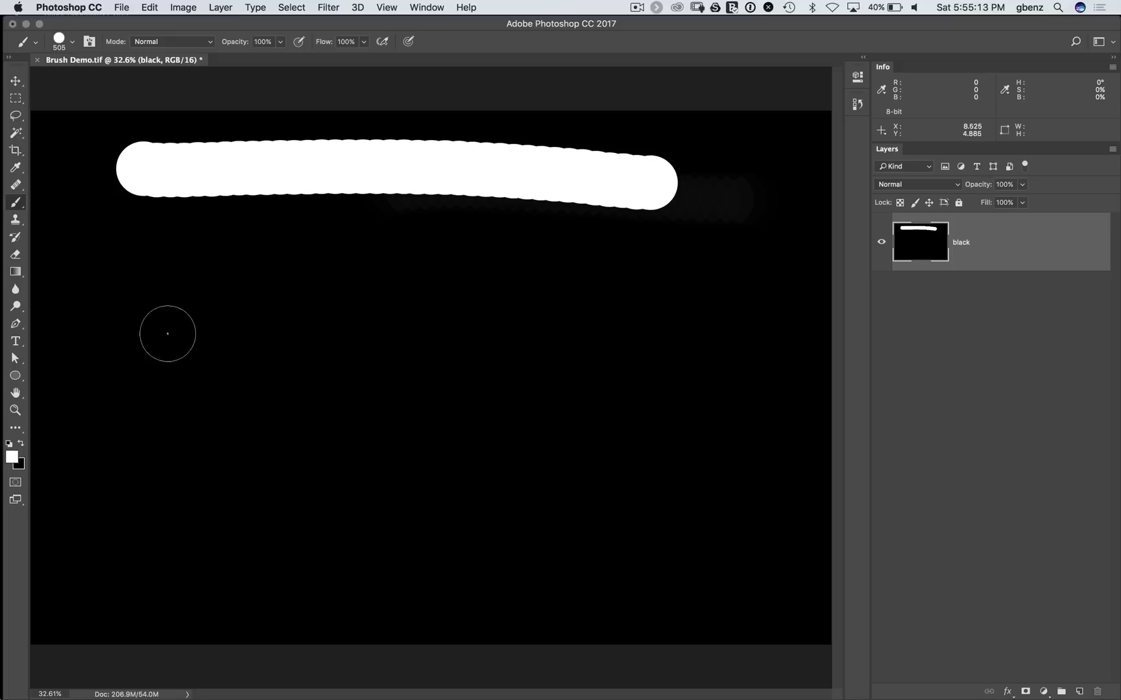
{"action": "left_click", "coordinate": [12, 456]}
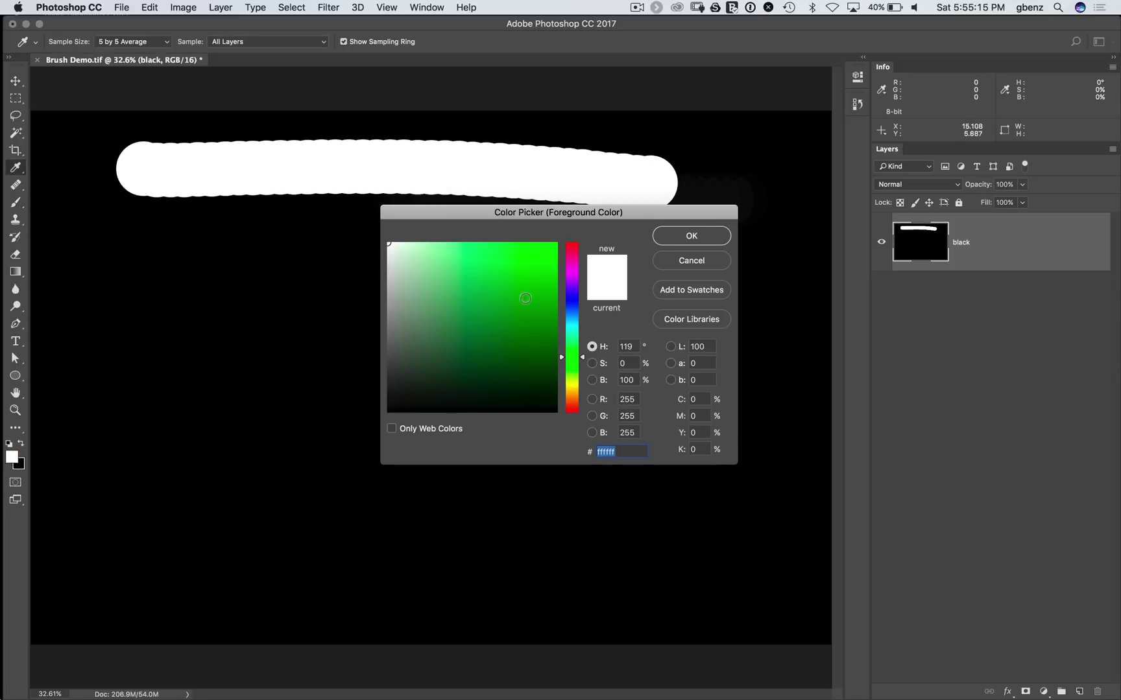
{"action": "type", "text": "00ff00"}
{"action": "left_click", "coordinate": [688, 234]}
{"action": "left_click_drag", "start_coordinate": [170, 267], "coordinate": [631, 276]}
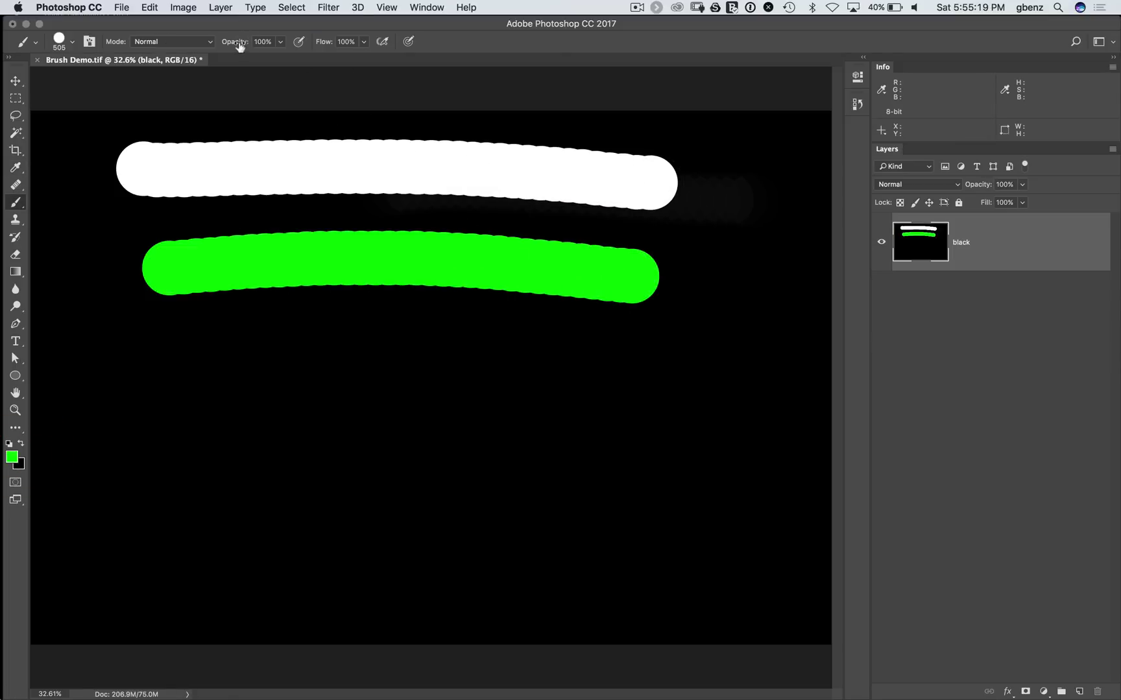
Step: Lower brush opacity to 52% and paint overlapping darker green strokes looping below
{"action": "left_click_drag", "start_coordinate": [239, 46], "coordinate": [214, 42]}
{"action": "left_click_drag", "start_coordinate": [182, 353], "coordinate": [602, 348]}
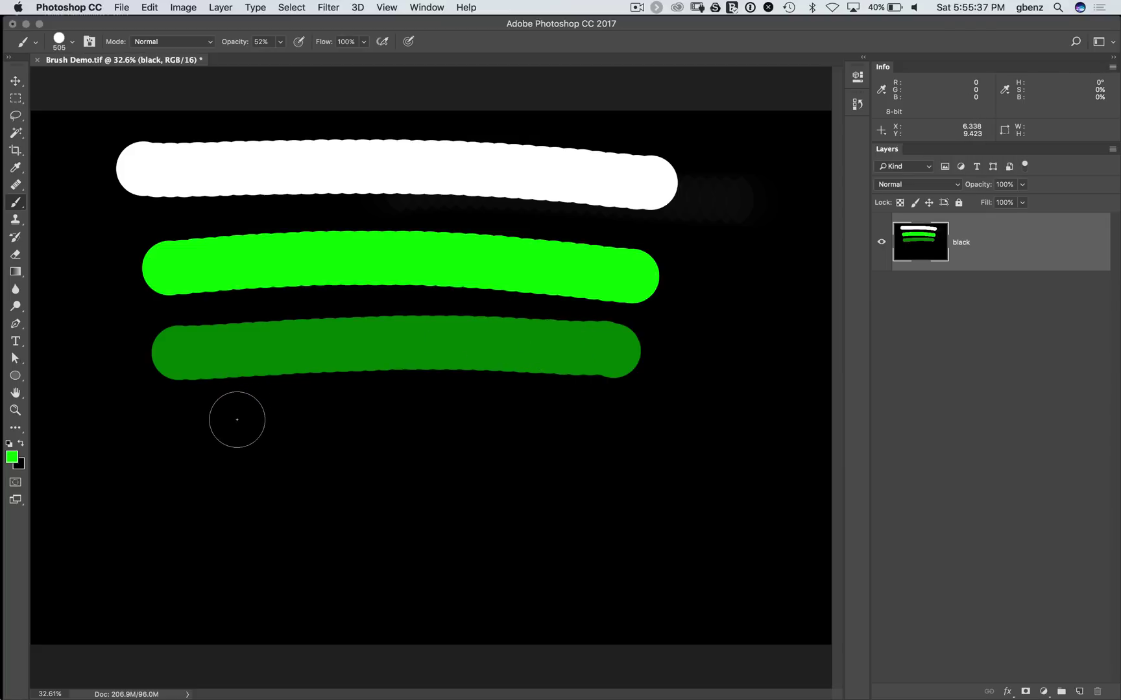
{"action": "mouse_move", "coordinate": [182, 447]}
{"action": "left_mouse_down"}
{"action": "mouse_move", "coordinate": [544, 432]}
{"action": "mouse_move", "coordinate": [656, 446]}
{"action": "left_mouse_up"}
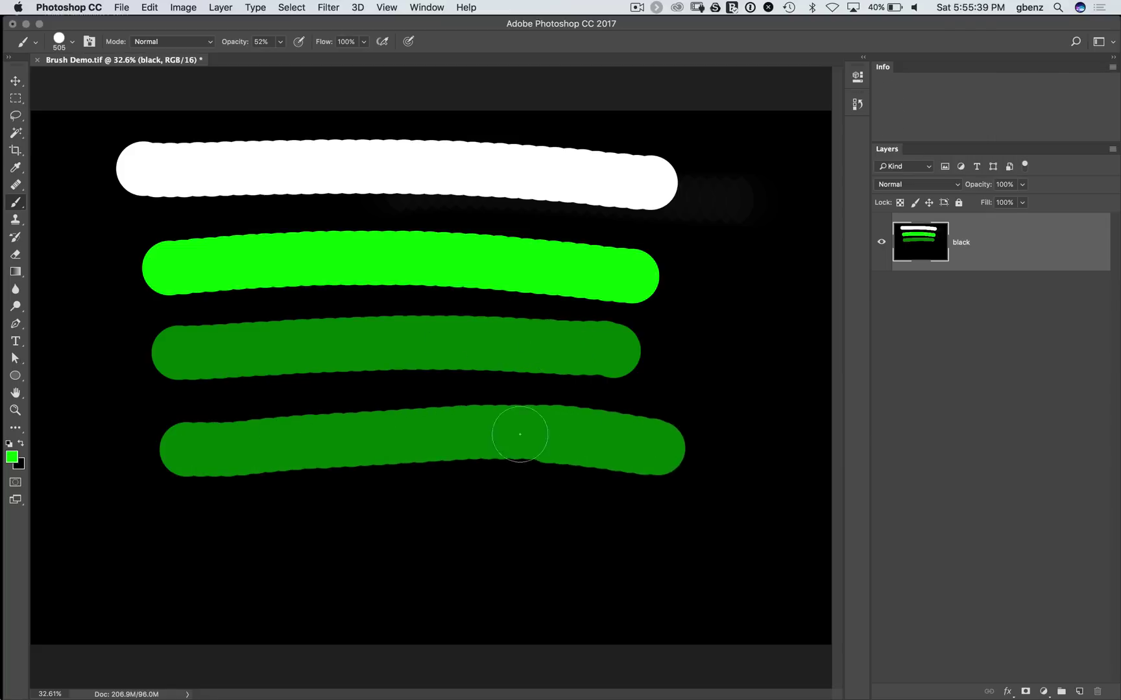
{"action": "mouse_move", "coordinate": [573, 441]}
{"action": "left_mouse_down"}
{"action": "mouse_move", "coordinate": [176, 441]}
{"action": "mouse_move", "coordinate": [575, 435]}
{"action": "mouse_move", "coordinate": [633, 452]}
{"action": "mouse_move", "coordinate": [385, 435]}
{"action": "mouse_move", "coordinate": [226, 441]}
{"action": "mouse_move", "coordinate": [413, 431]}
{"action": "mouse_move", "coordinate": [647, 449]}
{"action": "mouse_move", "coordinate": [364, 425]}
{"action": "mouse_move", "coordinate": [245, 427]}
{"action": "mouse_move", "coordinate": [206, 443]}
{"action": "mouse_move", "coordinate": [357, 438]}
{"action": "mouse_move", "coordinate": [666, 454]}
{"action": "mouse_move", "coordinate": [695, 444]}
{"action": "mouse_move", "coordinate": [703, 400]}
{"action": "mouse_move", "coordinate": [644, 358]}
{"action": "mouse_move", "coordinate": [535, 345]}
{"action": "mouse_move", "coordinate": [210, 343]}
{"action": "mouse_move", "coordinate": [148, 368]}
{"action": "mouse_move", "coordinate": [155, 421]}
{"action": "mouse_move", "coordinate": [216, 441]}
{"action": "mouse_move", "coordinate": [705, 461]}
{"action": "mouse_move", "coordinate": [708, 394]}
{"action": "mouse_move", "coordinate": [594, 345]}
{"action": "mouse_move", "coordinate": [311, 330]}
{"action": "mouse_move", "coordinate": [199, 350]}
{"action": "mouse_move", "coordinate": [162, 417]}
{"action": "left_mouse_up"}
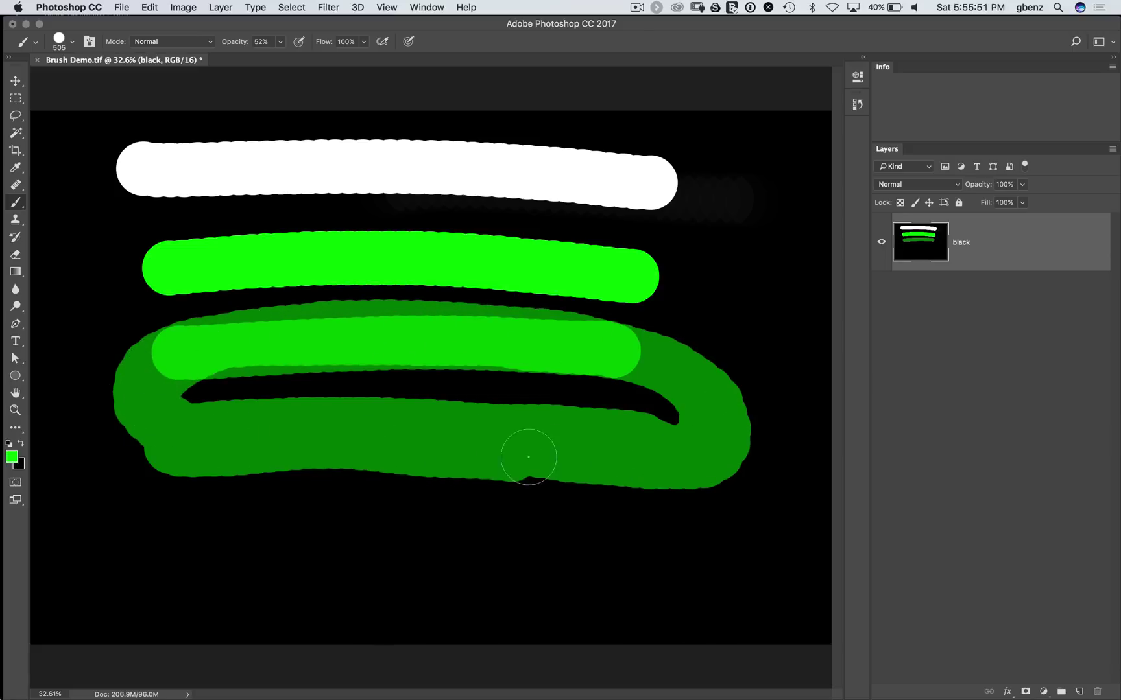
{"action": "mouse_move", "coordinate": [529, 457]}
{"action": "left_mouse_down"}
{"action": "mouse_move", "coordinate": [718, 418]}
{"action": "mouse_move", "coordinate": [419, 339]}
{"action": "mouse_move", "coordinate": [188, 398]}
{"action": "left_mouse_up"}
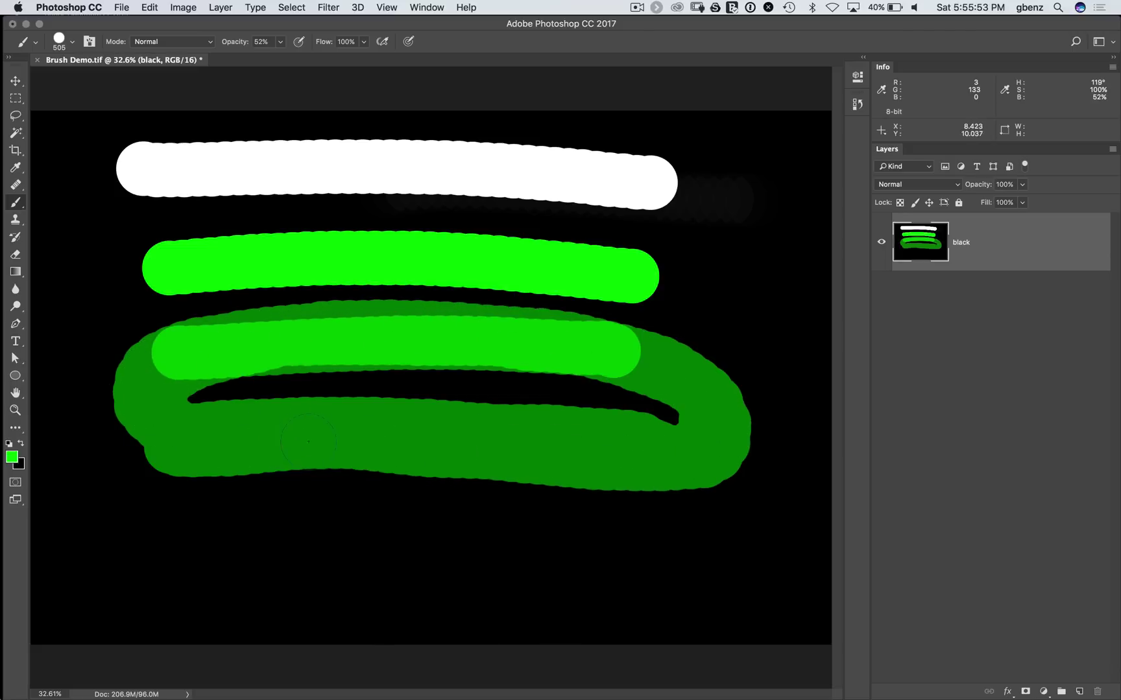
Step: Repaint the green loop at 100% opacity, then add 9% and 25% flow strokes along the bottom
{"action": "mouse_move", "coordinate": [308, 442]}
{"action": "left_mouse_down"}
{"action": "mouse_move", "coordinate": [631, 467]}
{"action": "mouse_move", "coordinate": [730, 449]}
{"action": "mouse_move", "coordinate": [664, 376]}
{"action": "mouse_move", "coordinate": [497, 339]}
{"action": "mouse_move", "coordinate": [348, 335]}
{"action": "mouse_move", "coordinate": [181, 365]}
{"action": "mouse_move", "coordinate": [197, 440]}
{"action": "mouse_move", "coordinate": [630, 461]}
{"action": "mouse_move", "coordinate": [671, 398]}
{"action": "mouse_move", "coordinate": [541, 346]}
{"action": "mouse_move", "coordinate": [356, 333]}
{"action": "mouse_move", "coordinate": [195, 356]}
{"action": "mouse_move", "coordinate": [201, 440]}
{"action": "mouse_move", "coordinate": [429, 457]}
{"action": "mouse_move", "coordinate": [639, 444]}
{"action": "mouse_move", "coordinate": [640, 380]}
{"action": "mouse_move", "coordinate": [454, 338]}
{"action": "mouse_move", "coordinate": [259, 353]}
{"action": "mouse_move", "coordinate": [245, 376]}
{"action": "mouse_move", "coordinate": [277, 391]}
{"action": "left_mouse_up"}
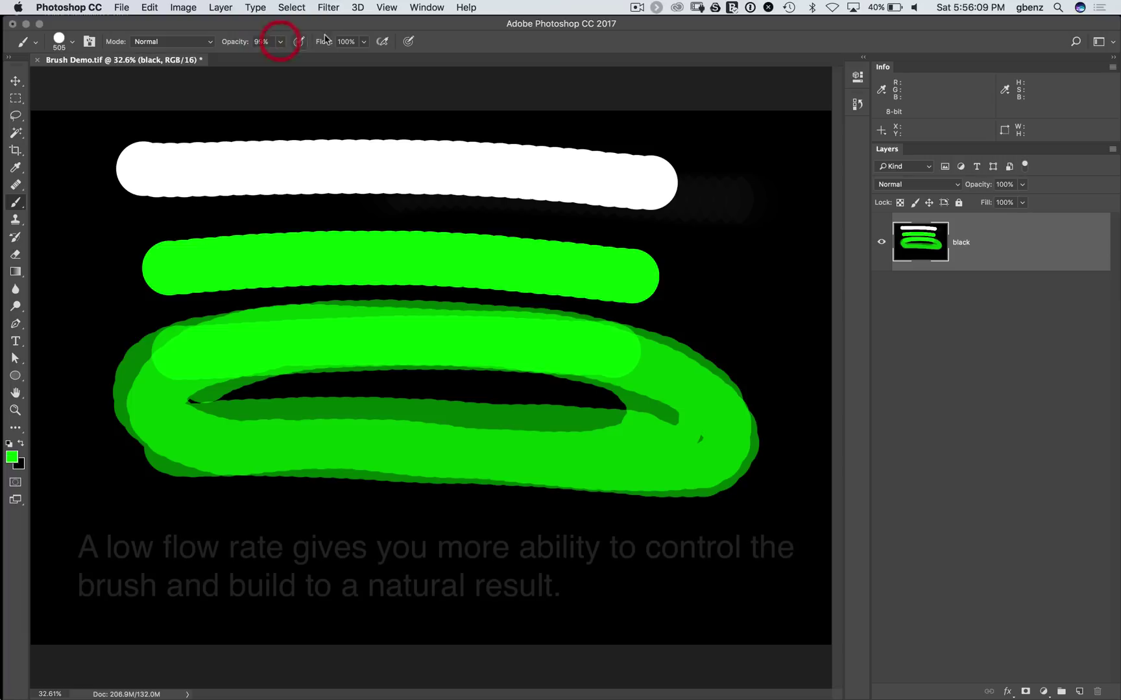
{"action": "left_click", "coordinate": [261, 41]}
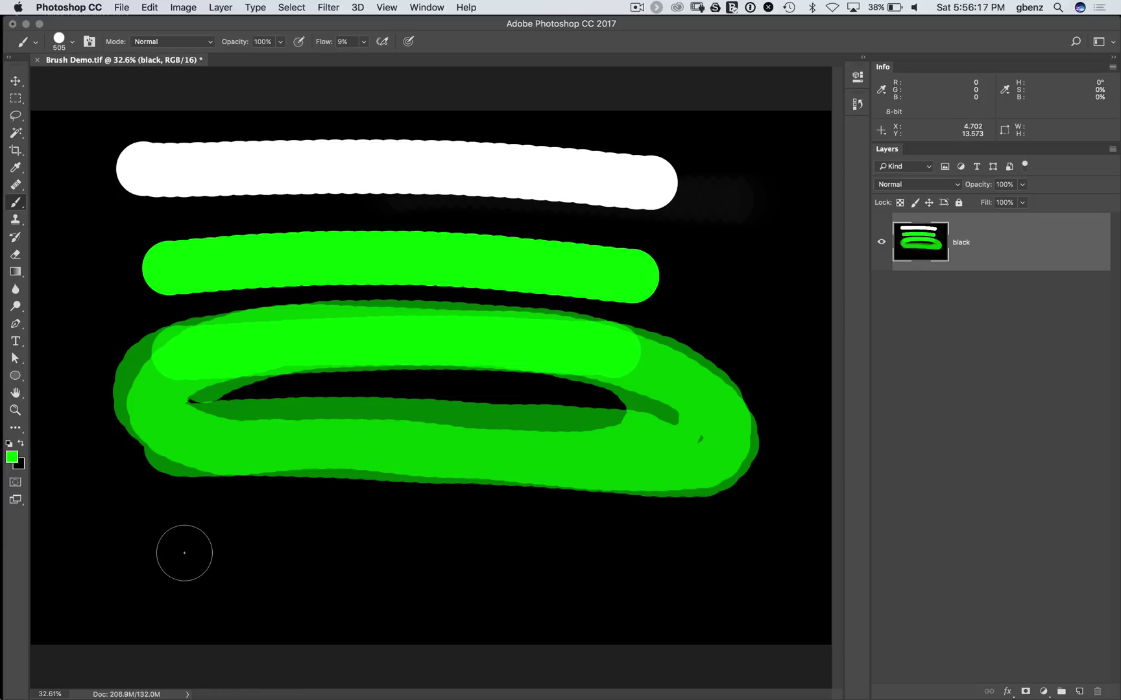
{"action": "mouse_move", "coordinate": [167, 527]}
{"action": "left_mouse_down"}
{"action": "mouse_move", "coordinate": [566, 539]}
{"action": "mouse_move", "coordinate": [758, 567]}
{"action": "left_mouse_up"}
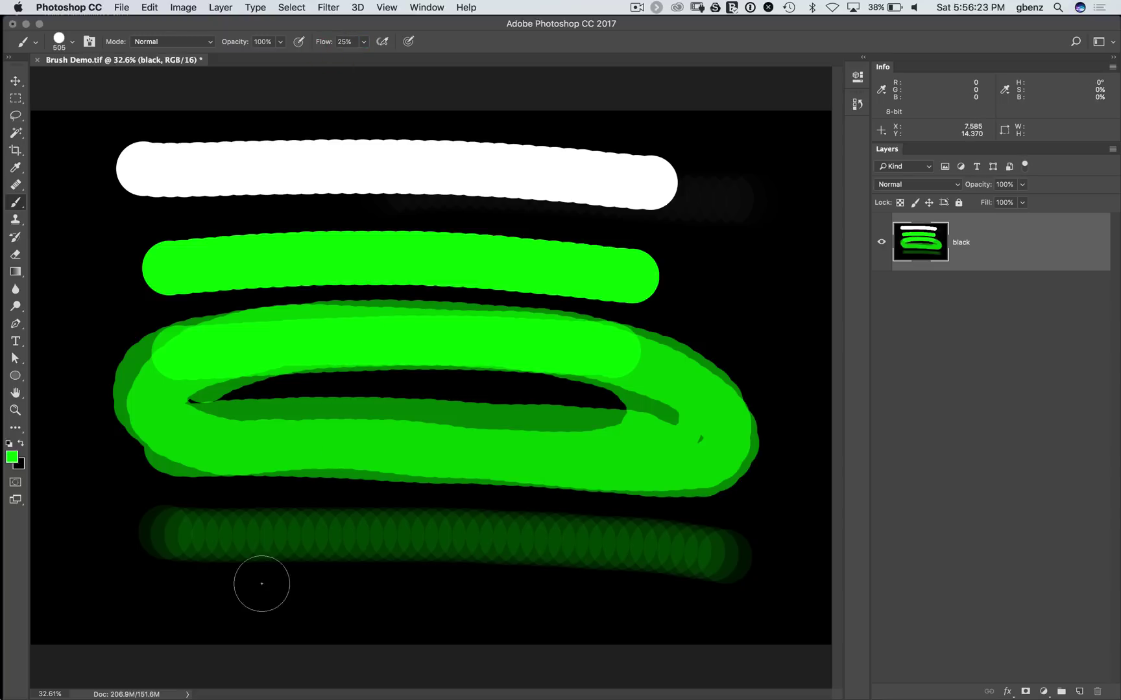
{"action": "mouse_move", "coordinate": [165, 601]}
{"action": "left_mouse_down"}
{"action": "mouse_move", "coordinate": [439, 597]}
{"action": "mouse_move", "coordinate": [759, 618]}
{"action": "left_mouse_up"}
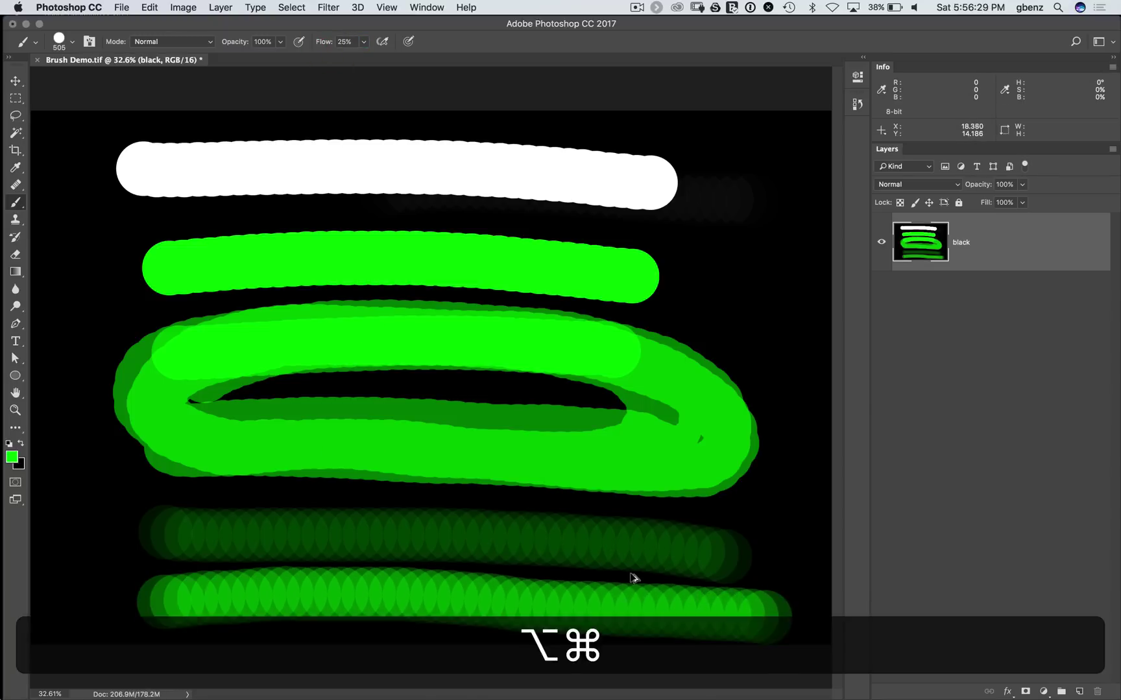
Step: Undo the earlier strokes, set flow to 1%, and build up a soft green stroke across the top
{"action": "key", "text": "alt+super+z"}
{"action": "key", "text": "alt+super+z"}
{"action": "key", "text": "alt+super+z"}
{"action": "key", "text": "alt+super+z"}
{"action": "key", "text": "alt+super+z"}
{"action": "key", "text": "alt+super+z"}
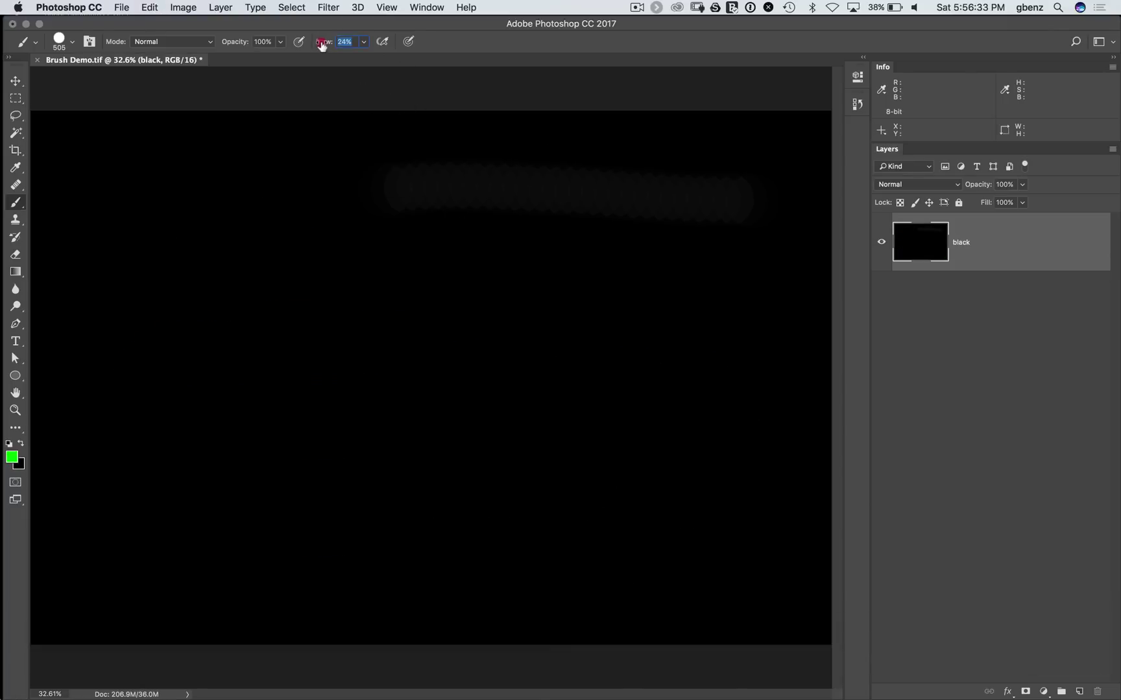
{"action": "left_click_drag", "start_coordinate": [311, 44], "coordinate": [303, 44]}
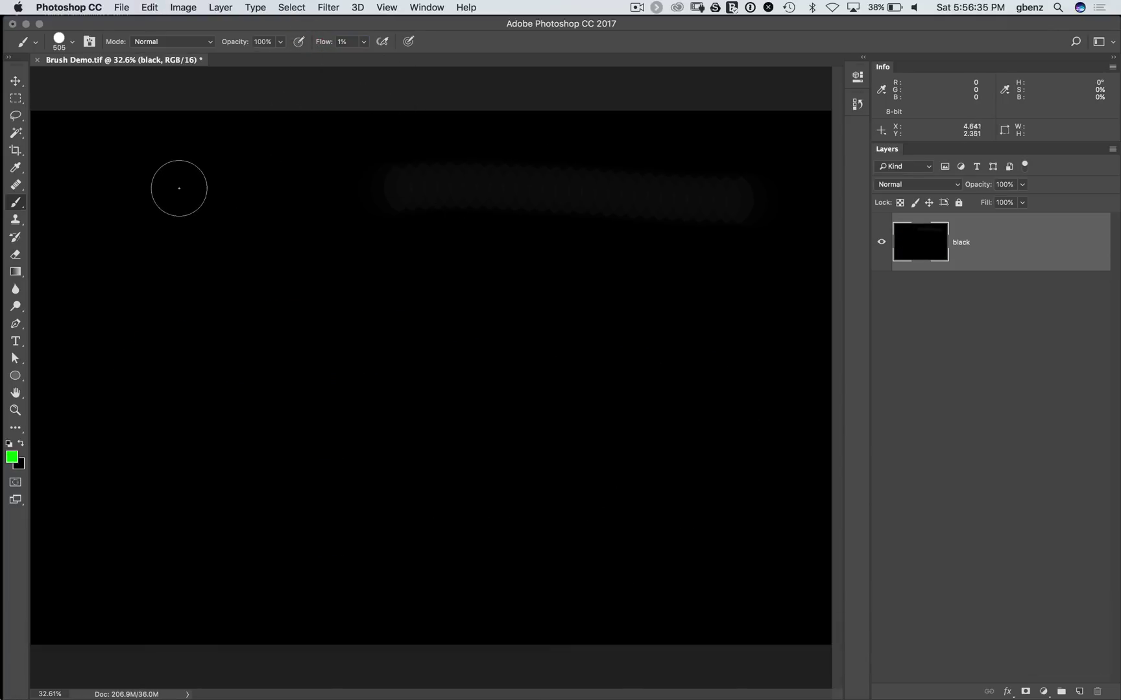
{"action": "mouse_move", "coordinate": [178, 184]}
{"action": "left_mouse_down"}
{"action": "mouse_move", "coordinate": [518, 192]}
{"action": "mouse_move", "coordinate": [745, 210]}
{"action": "mouse_move", "coordinate": [335, 195]}
{"action": "mouse_move", "coordinate": [181, 209]}
{"action": "mouse_move", "coordinate": [629, 200]}
{"action": "mouse_move", "coordinate": [129, 201]}
{"action": "mouse_move", "coordinate": [642, 199]}
{"action": "mouse_move", "coordinate": [351, 168]}
{"action": "mouse_move", "coordinate": [676, 207]}
{"action": "mouse_move", "coordinate": [227, 181]}
{"action": "mouse_move", "coordinate": [572, 189]}
{"action": "mouse_move", "coordinate": [539, 182]}
{"action": "mouse_move", "coordinate": [214, 192]}
{"action": "mouse_move", "coordinate": [384, 172]}
{"action": "mouse_move", "coordinate": [609, 203]}
{"action": "mouse_move", "coordinate": [371, 180]}
{"action": "mouse_move", "coordinate": [255, 184]}
{"action": "left_mouse_up"}
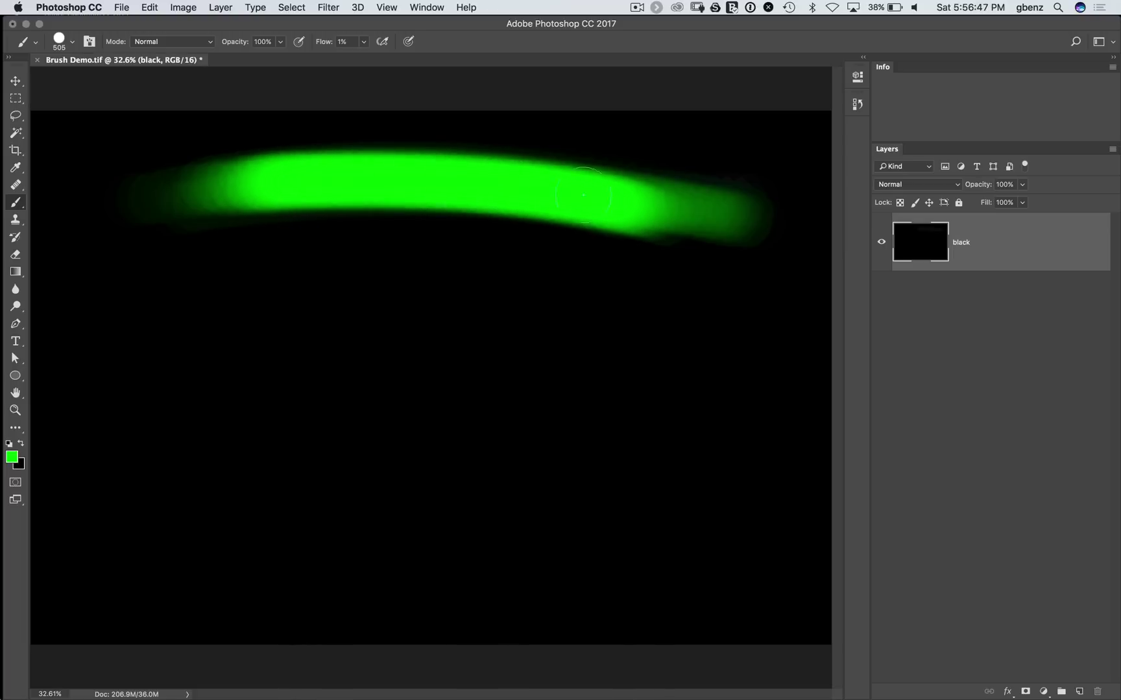
{"action": "left_click_drag", "start_coordinate": [380, 185], "coordinate": [425, 186]}
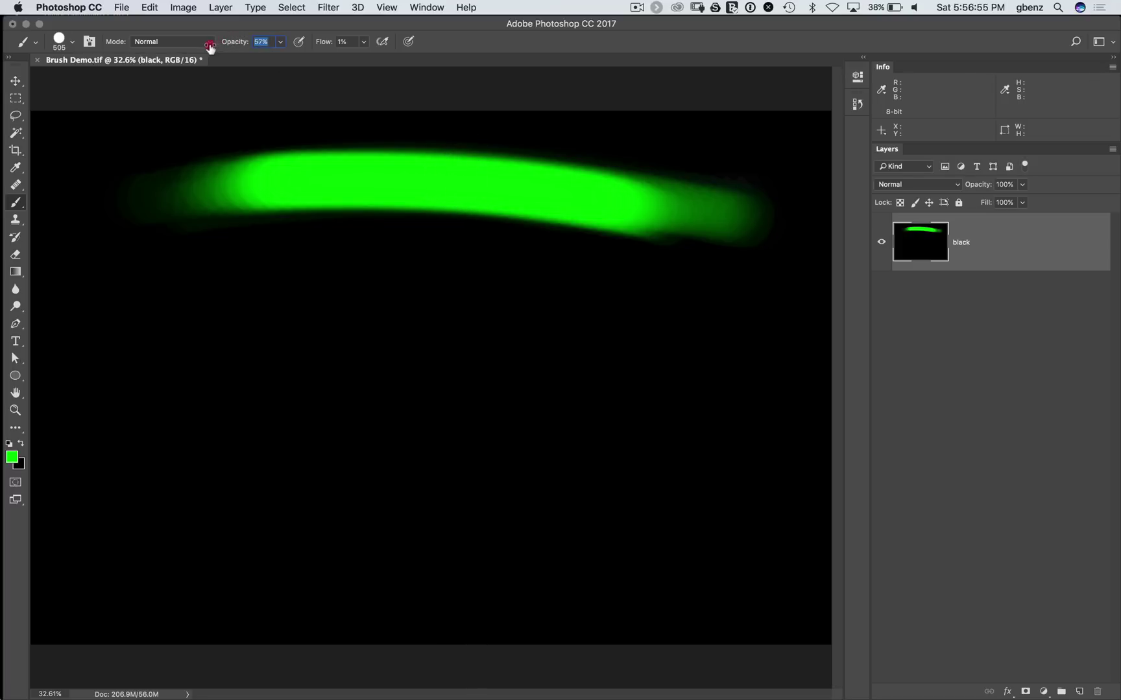
Step: Build up a faint green stroke below and extend the top one, then undo the lower stroke
{"action": "mouse_move", "coordinate": [380, 325]}
{"action": "left_mouse_down"}
{"action": "mouse_move", "coordinate": [325, 341]}
{"action": "mouse_move", "coordinate": [619, 370]}
{"action": "mouse_move", "coordinate": [409, 336]}
{"action": "mouse_move", "coordinate": [646, 370]}
{"action": "mouse_move", "coordinate": [283, 343]}
{"action": "mouse_move", "coordinate": [578, 361]}
{"action": "mouse_move", "coordinate": [368, 341]}
{"action": "mouse_move", "coordinate": [419, 337]}
{"action": "mouse_move", "coordinate": [545, 347]}
{"action": "mouse_move", "coordinate": [288, 351]}
{"action": "mouse_move", "coordinate": [590, 356]}
{"action": "mouse_move", "coordinate": [316, 344]}
{"action": "left_mouse_up"}
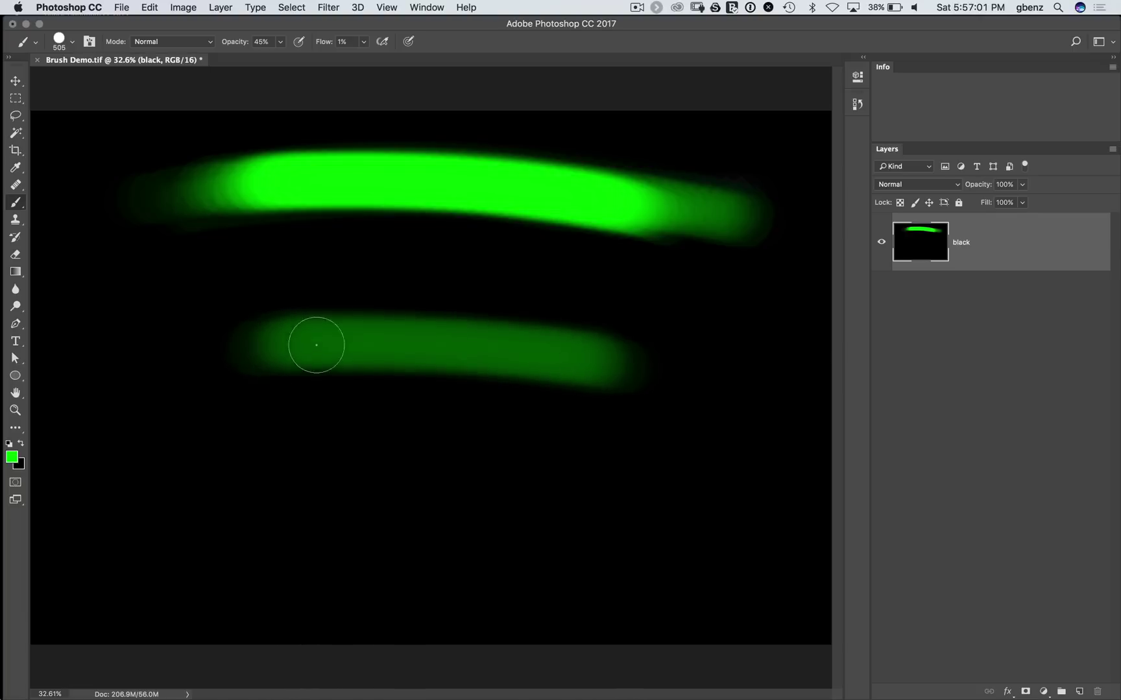
{"action": "mouse_move", "coordinate": [577, 356]}
{"action": "left_mouse_down"}
{"action": "mouse_move", "coordinate": [302, 335]}
{"action": "mouse_move", "coordinate": [505, 350]}
{"action": "left_mouse_up"}
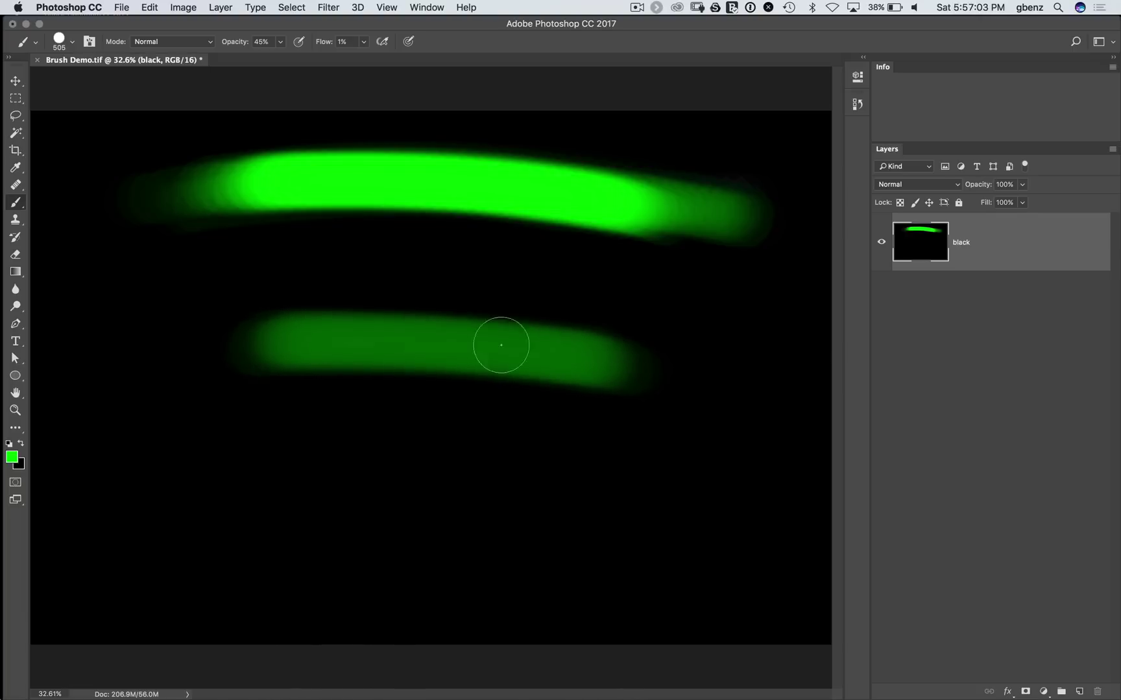
{"action": "left_click_drag", "start_coordinate": [310, 339], "coordinate": [562, 357]}
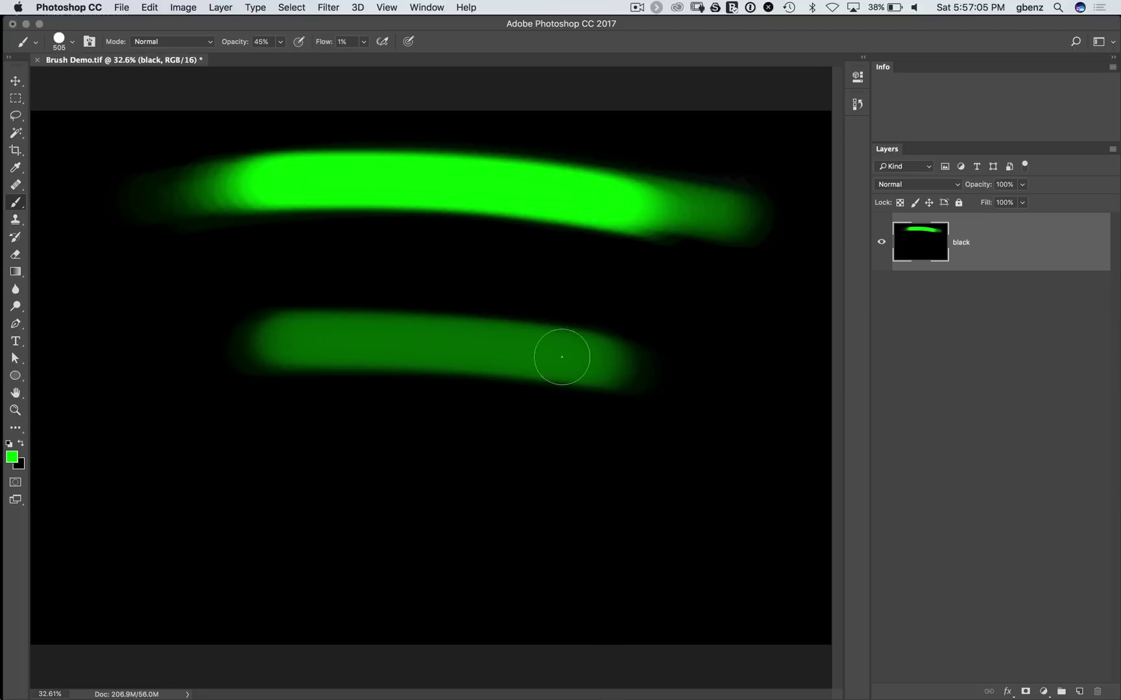
{"action": "left_click_drag", "start_coordinate": [319, 333], "coordinate": [509, 345]}
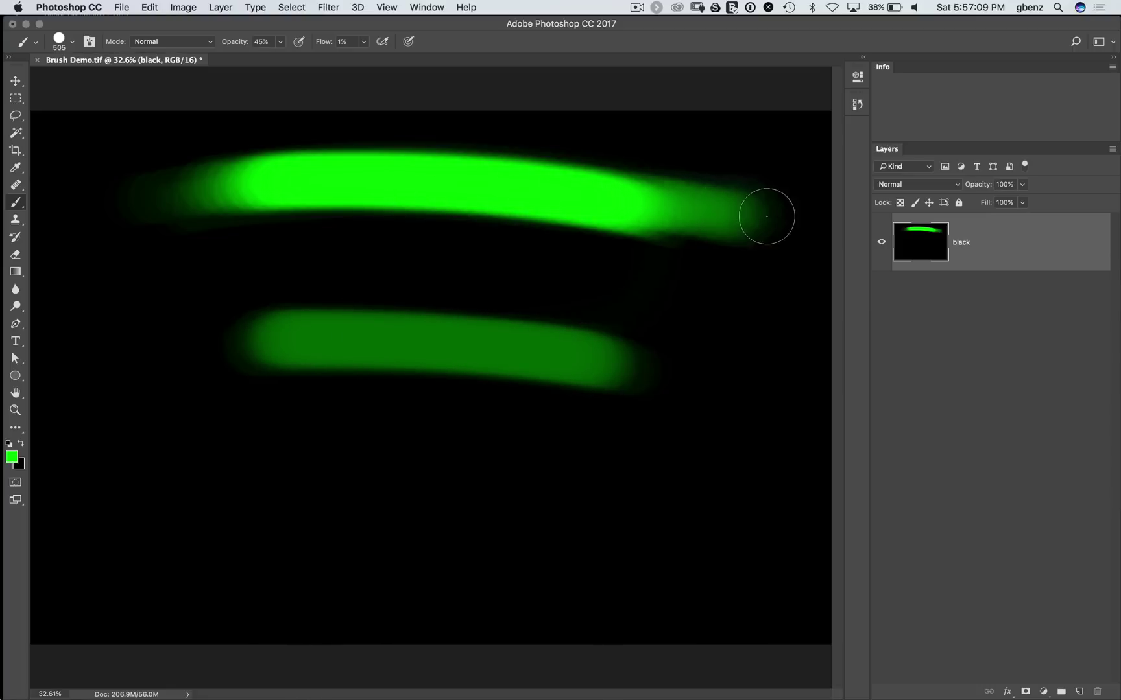
{"action": "mouse_move", "coordinate": [767, 216]}
{"action": "left_mouse_down"}
{"action": "mouse_move", "coordinate": [723, 206]}
{"action": "mouse_move", "coordinate": [687, 220]}
{"action": "mouse_move", "coordinate": [763, 220]}
{"action": "mouse_move", "coordinate": [646, 200]}
{"action": "mouse_move", "coordinate": [751, 245]}
{"action": "mouse_move", "coordinate": [614, 383]}
{"action": "mouse_move", "coordinate": [393, 353]}
{"action": "mouse_move", "coordinate": [508, 339]}
{"action": "mouse_move", "coordinate": [299, 338]}
{"action": "left_mouse_up"}
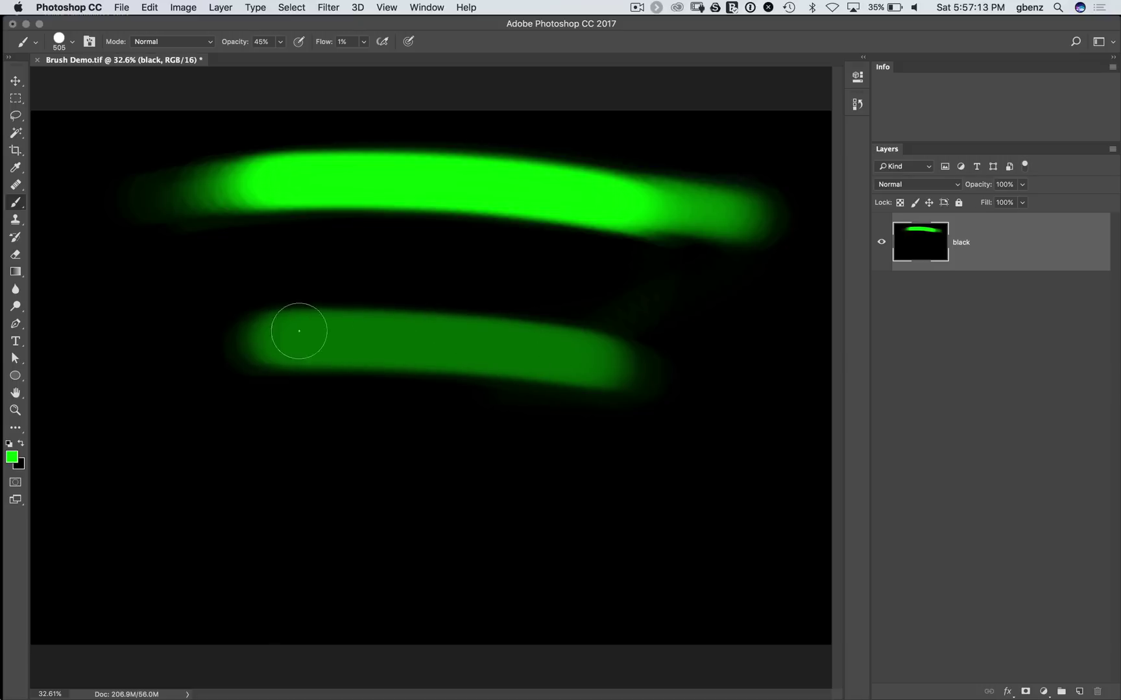
{"action": "left_click_drag", "start_coordinate": [445, 342], "coordinate": [470, 350]}
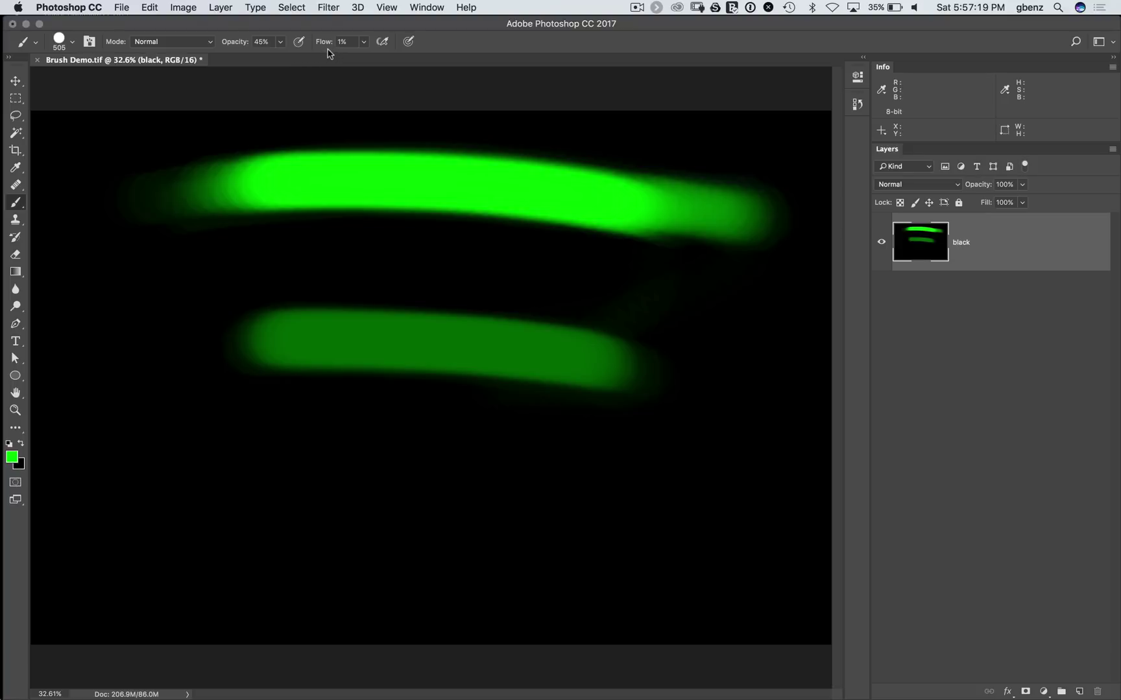
{"action": "key", "text": "alt+super+z"}
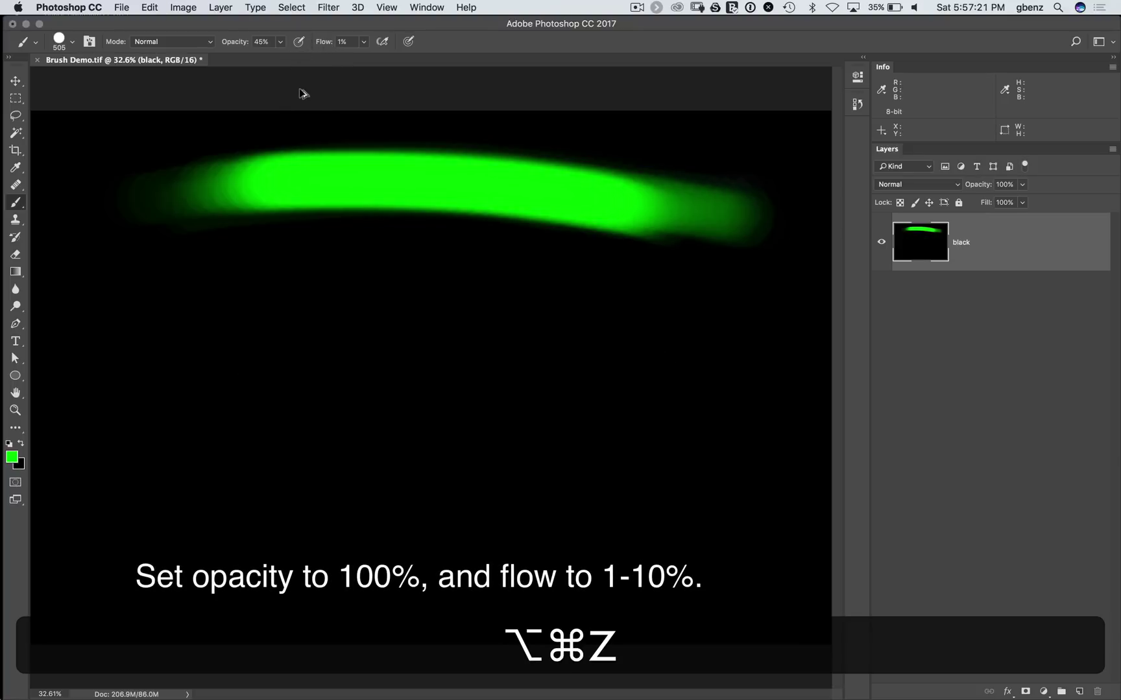
Step: Undo the green stroke, set opacity 100% and flow 2%, and choose white as foreground
{"action": "key", "text": "alt+super+z"}
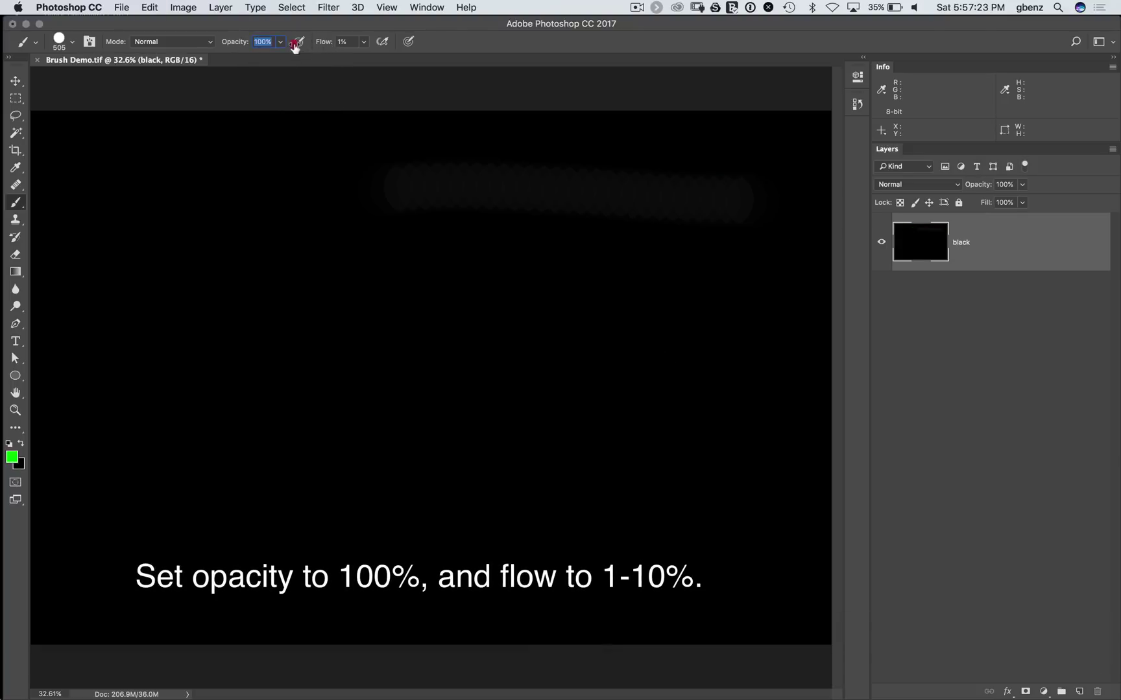
{"action": "left_click", "coordinate": [295, 43]}
{"action": "left_click_drag", "start_coordinate": [324, 43], "coordinate": [321, 43]}
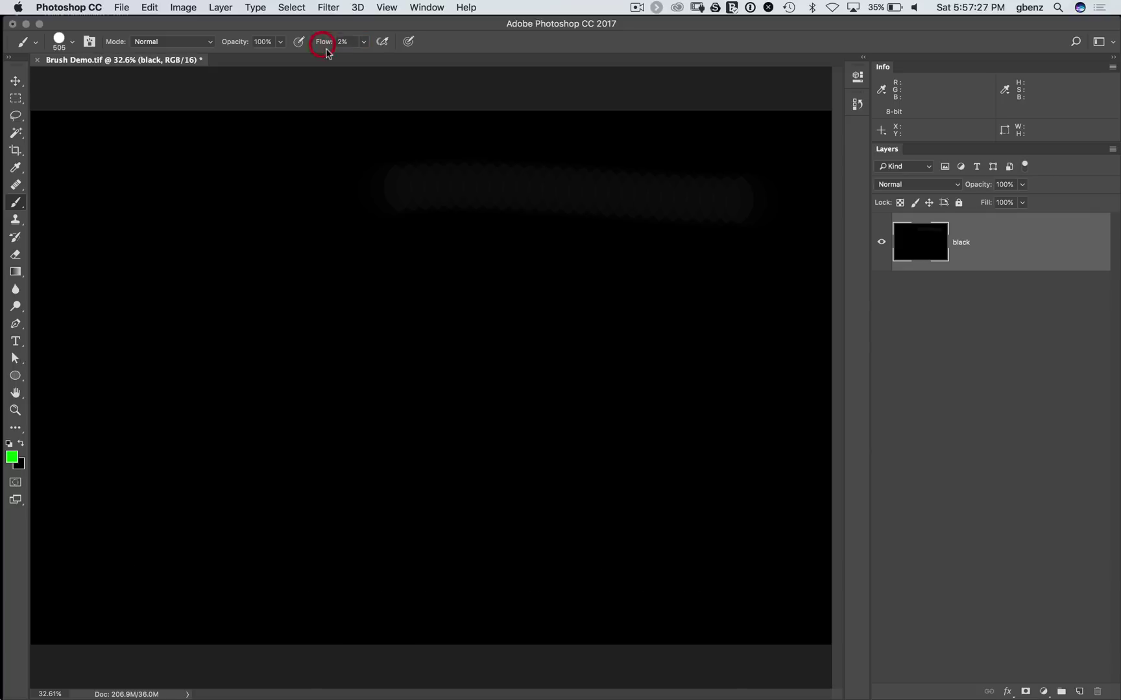
{"action": "left_click", "coordinate": [13, 459]}
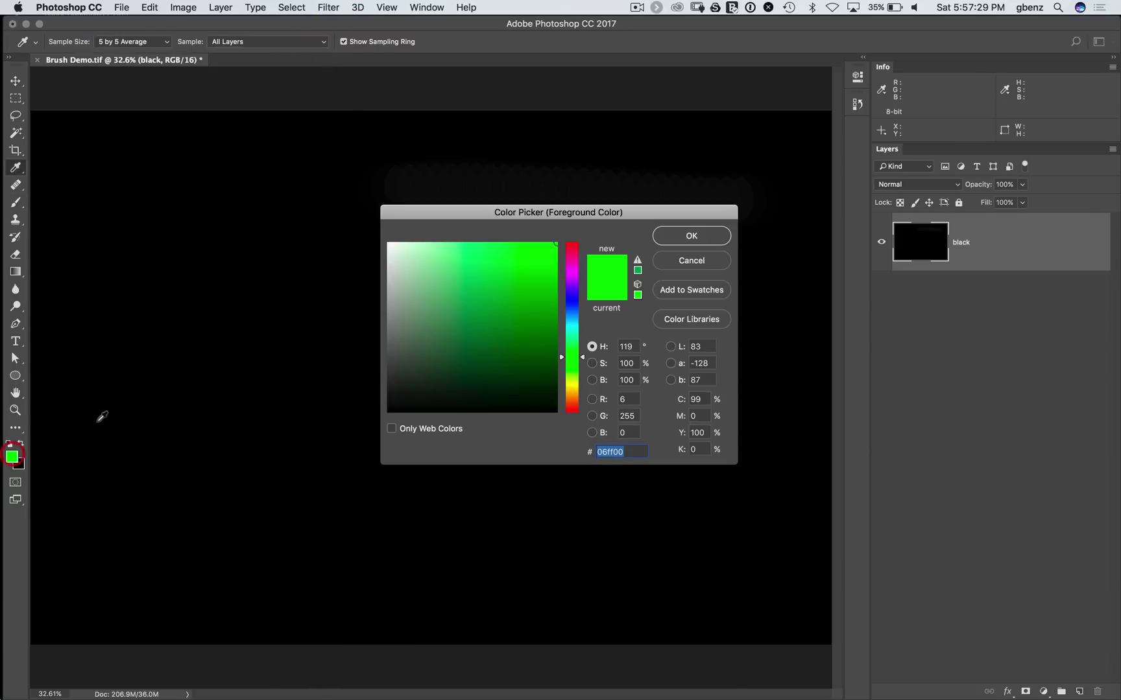
{"action": "left_click", "coordinate": [389, 244]}
{"action": "left_click", "coordinate": [669, 243]}
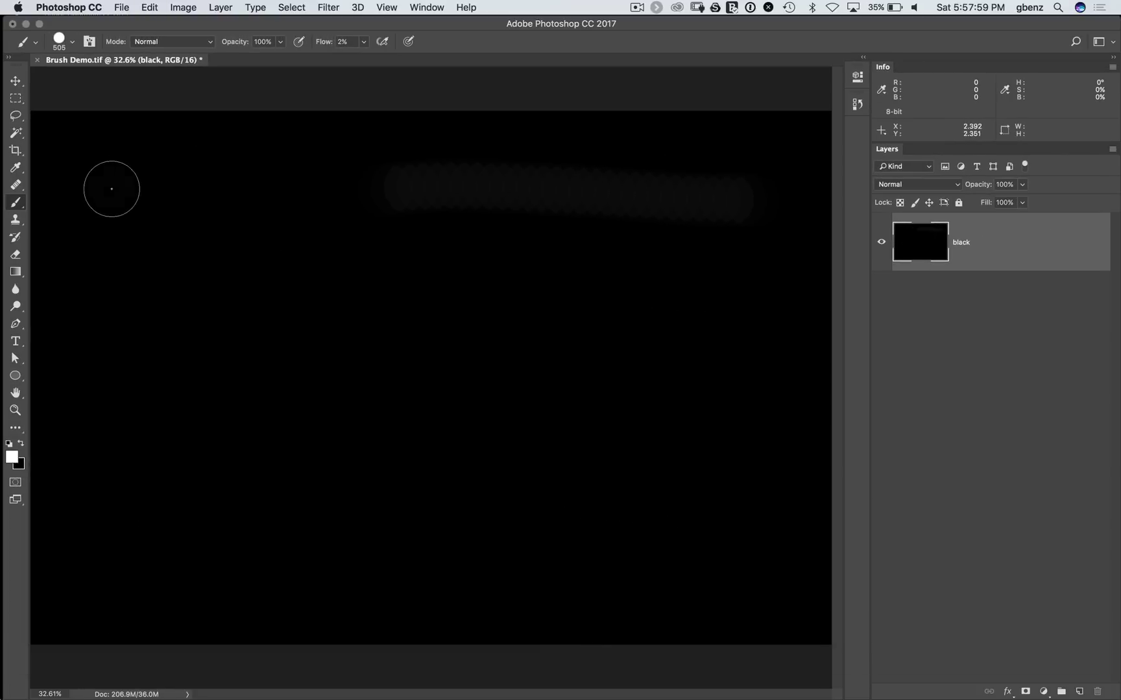
Step: Test and undo a stroke, then raise flow to 100% and paint a solid white stroke across the top
{"action": "mouse_move", "coordinate": [111, 189]}
{"action": "left_mouse_down"}
{"action": "mouse_move", "coordinate": [541, 170]}
{"action": "mouse_move", "coordinate": [750, 181]}
{"action": "left_mouse_up"}
{"action": "key", "text": "super+z"}
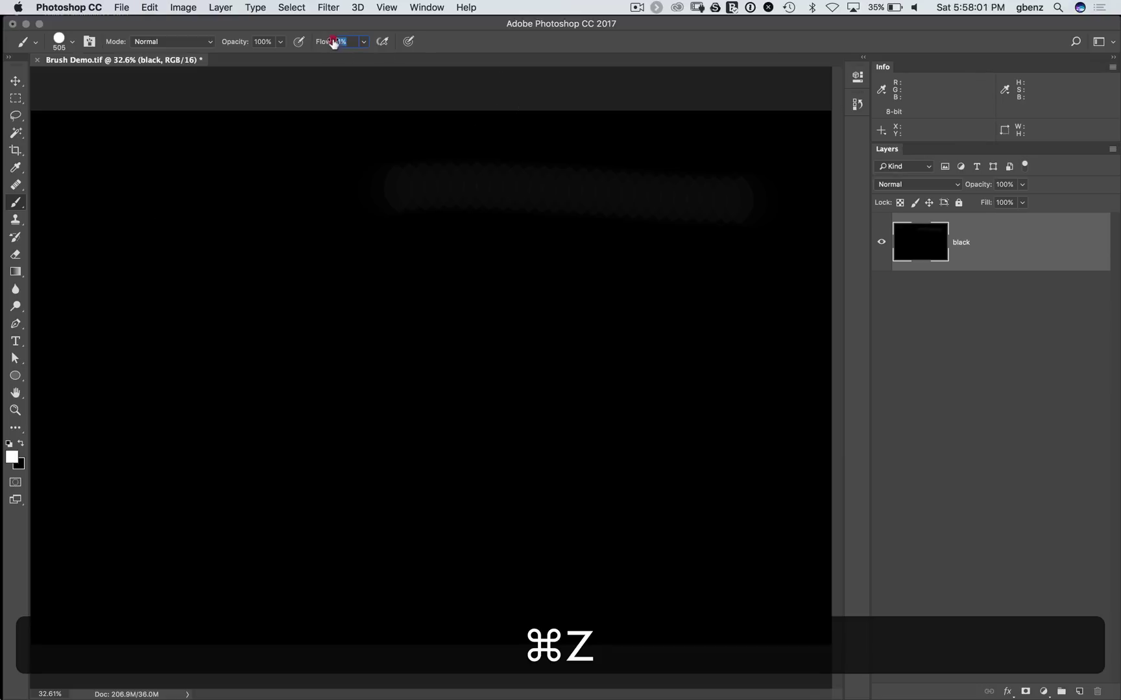
{"action": "left_click_drag", "start_coordinate": [334, 43], "coordinate": [422, 43]}
{"action": "left_click_drag", "start_coordinate": [337, 42], "coordinate": [344, 42]}
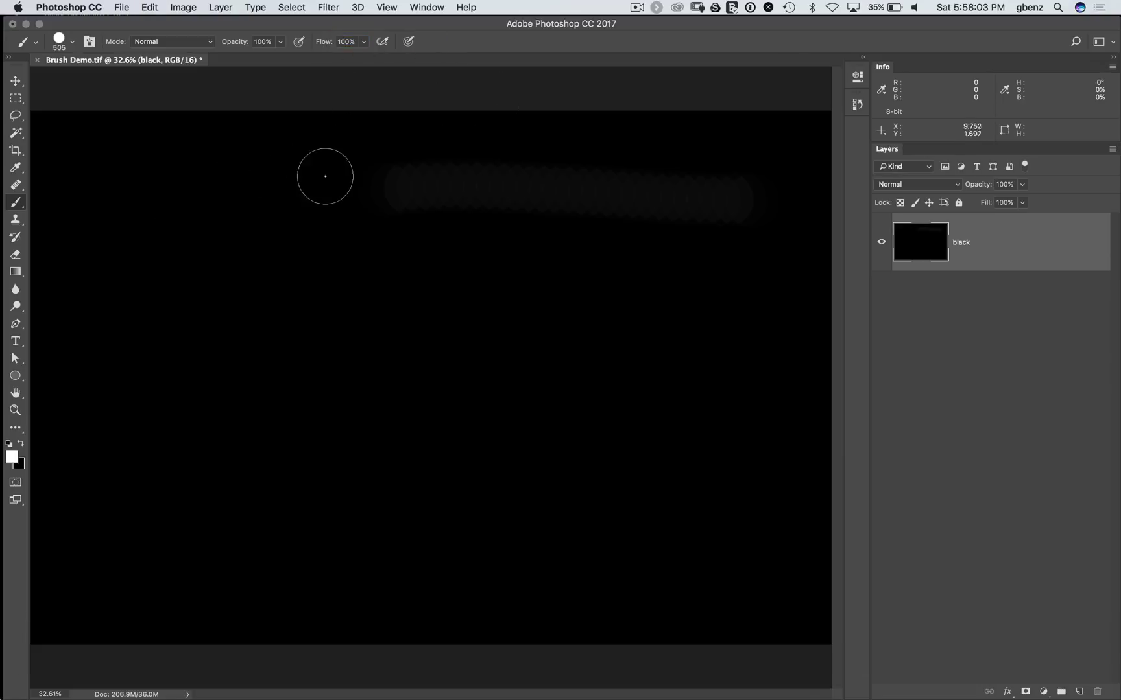
{"action": "left_click_drag", "start_coordinate": [153, 188], "coordinate": [753, 182]}
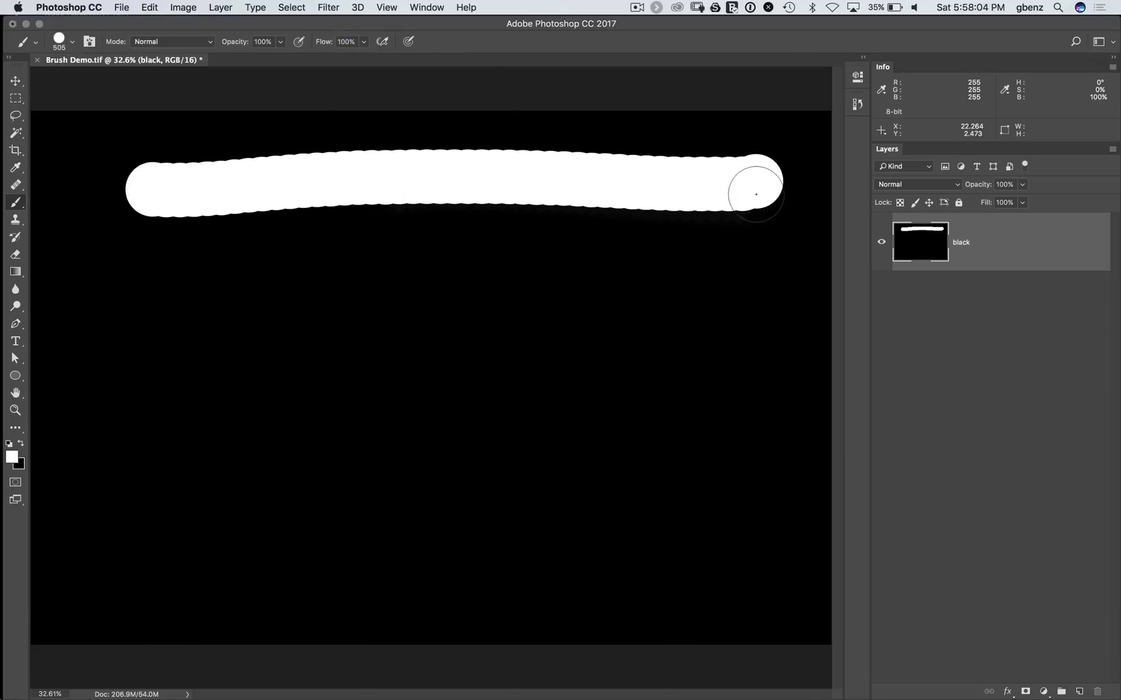
Step: Open the Brush settings panel, hiding and reshowing it via the panel list
{"action": "left_click", "coordinate": [89, 42]}
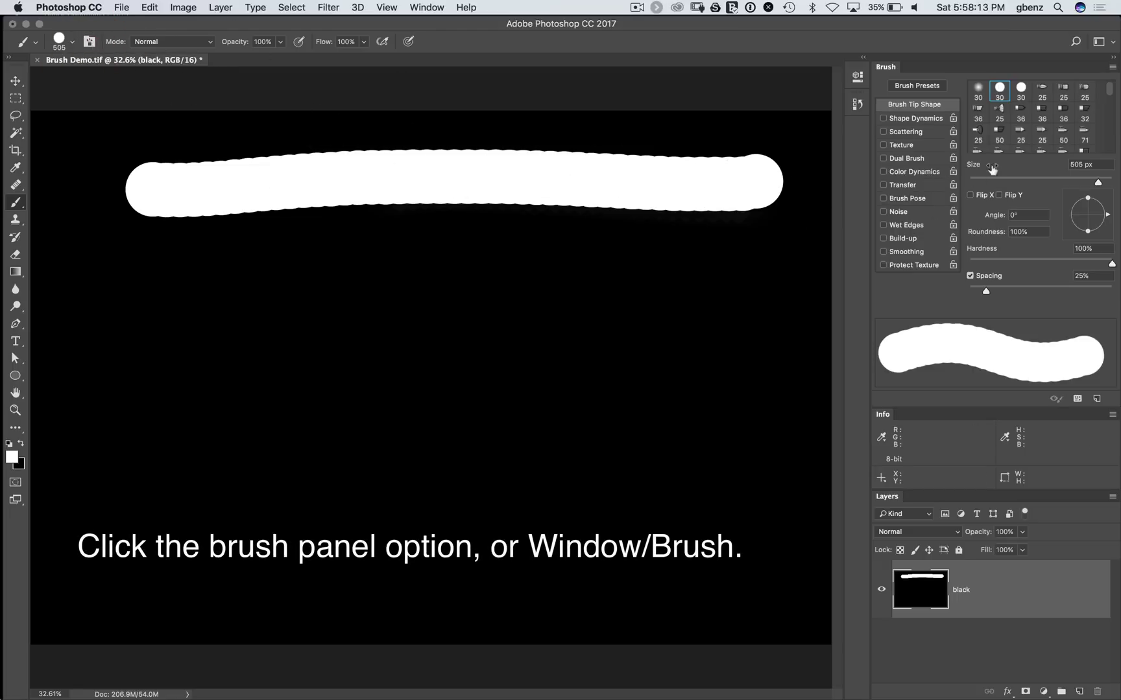
{"action": "left_click", "coordinate": [426, 10]}
{"action": "left_click", "coordinate": [431, 114]}
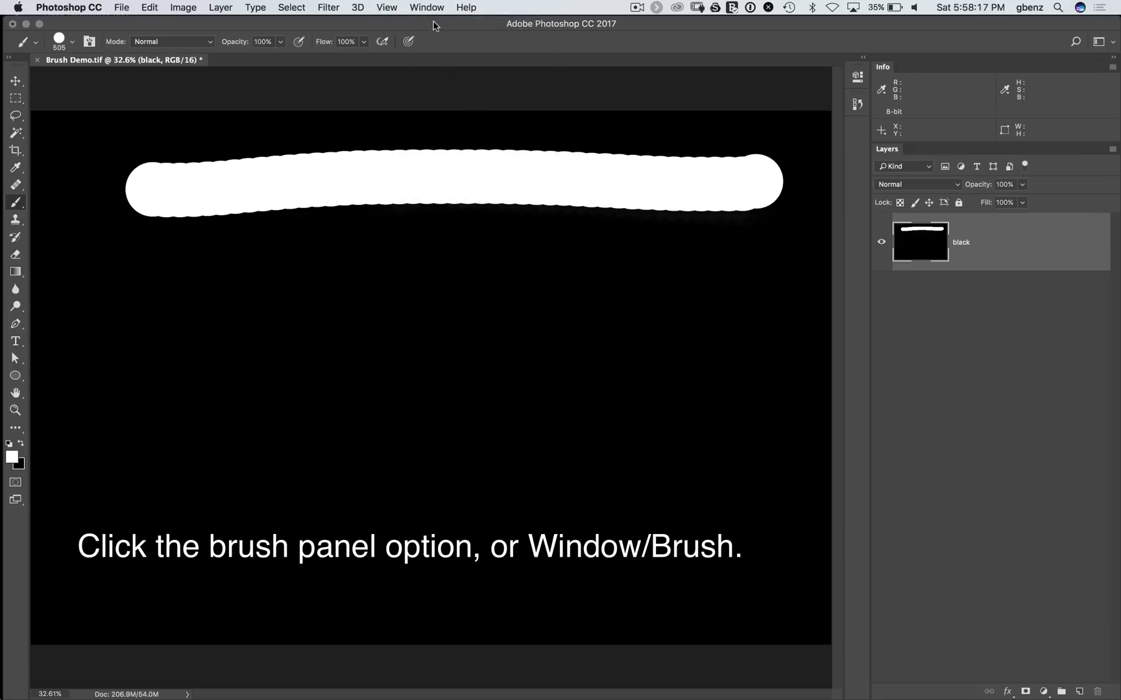
{"action": "left_click", "coordinate": [426, 7]}
{"action": "left_click", "coordinate": [448, 114]}
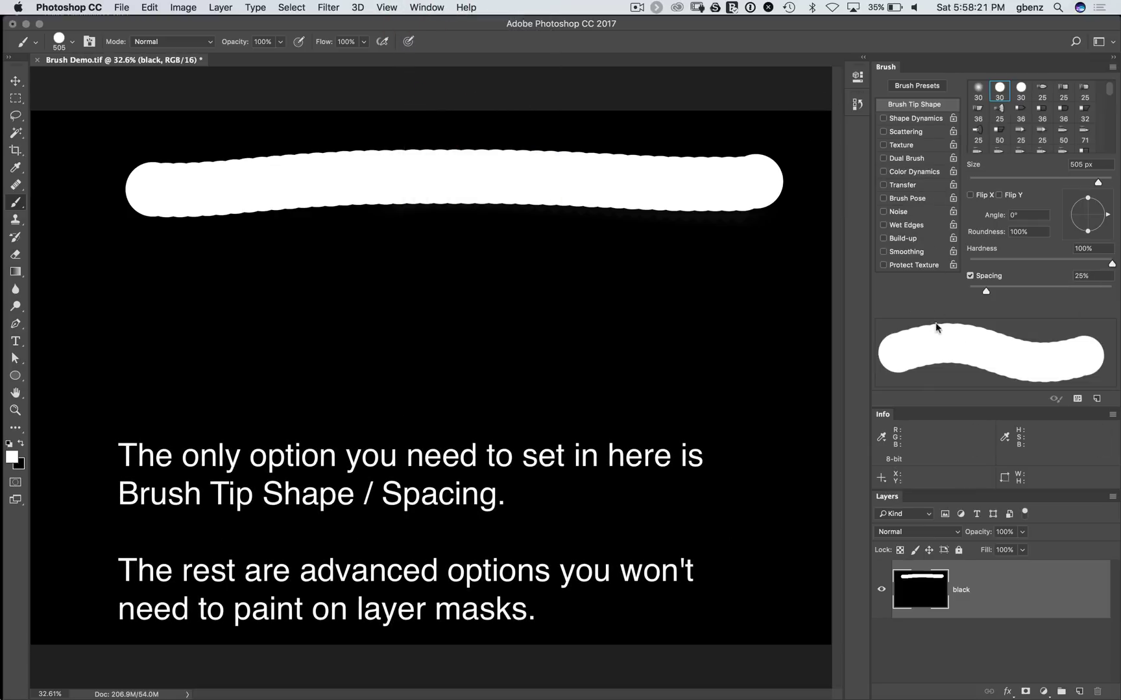
Step: Enable Shape Dynamics, Scattering, Texture (Height mode) and Dual Brush
{"action": "left_click", "coordinate": [916, 119]}
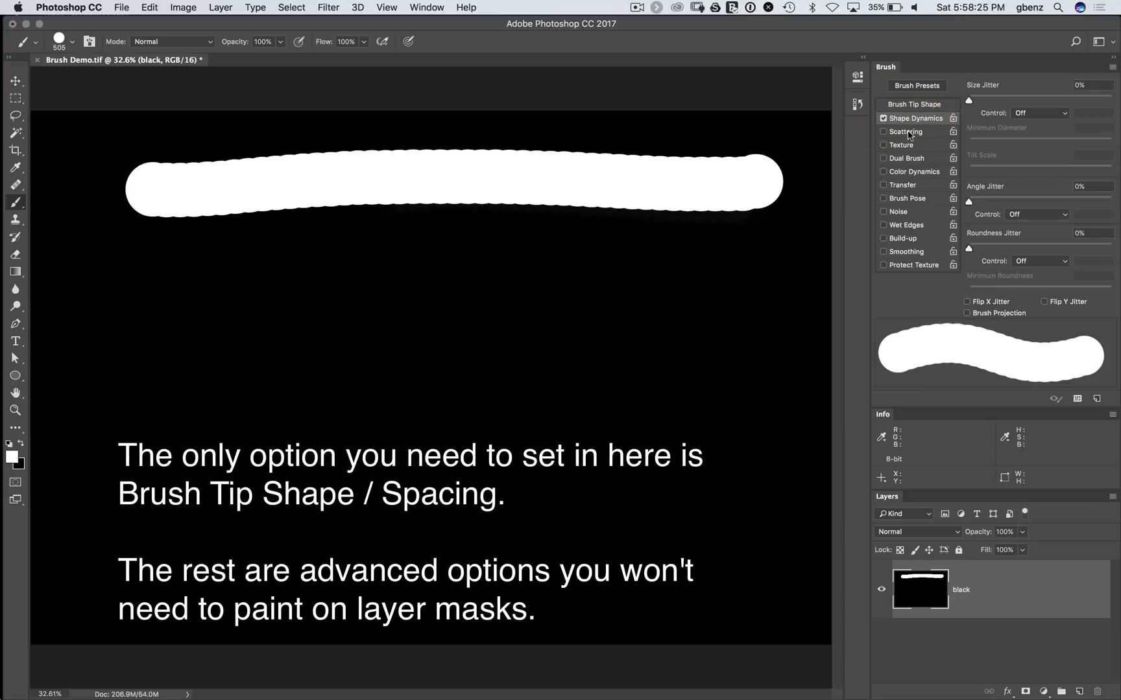
{"action": "left_click", "coordinate": [908, 133]}
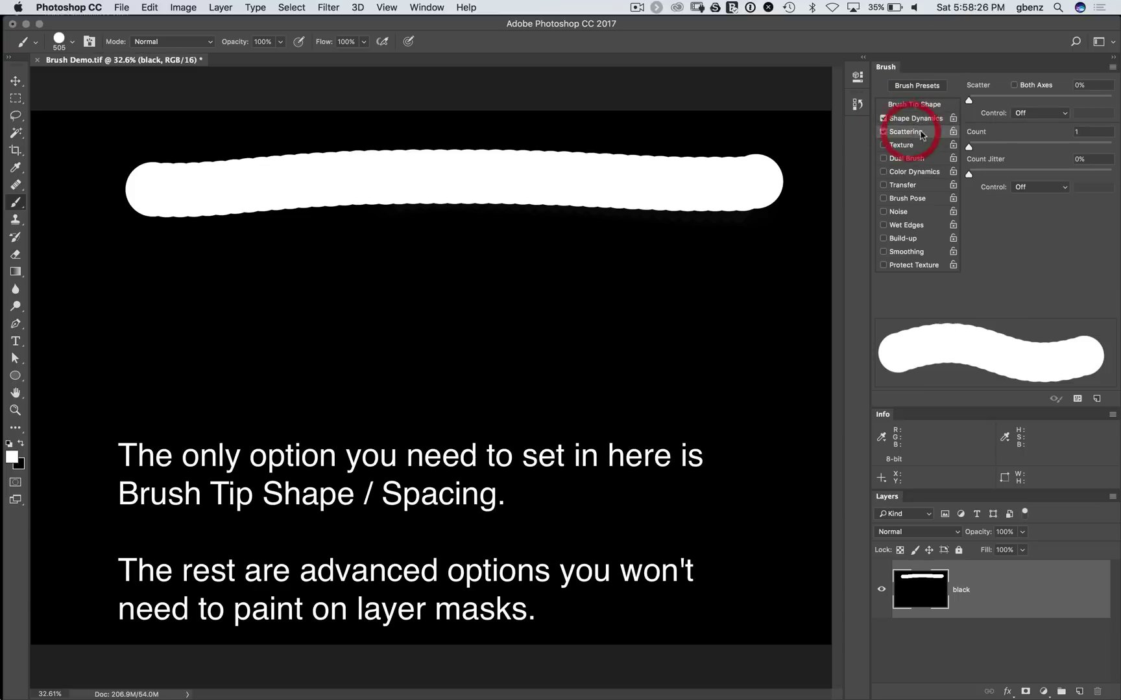
{"action": "left_click", "coordinate": [908, 145]}
{"action": "left_click", "coordinate": [1021, 212]}
{"action": "left_click", "coordinate": [1002, 214]}
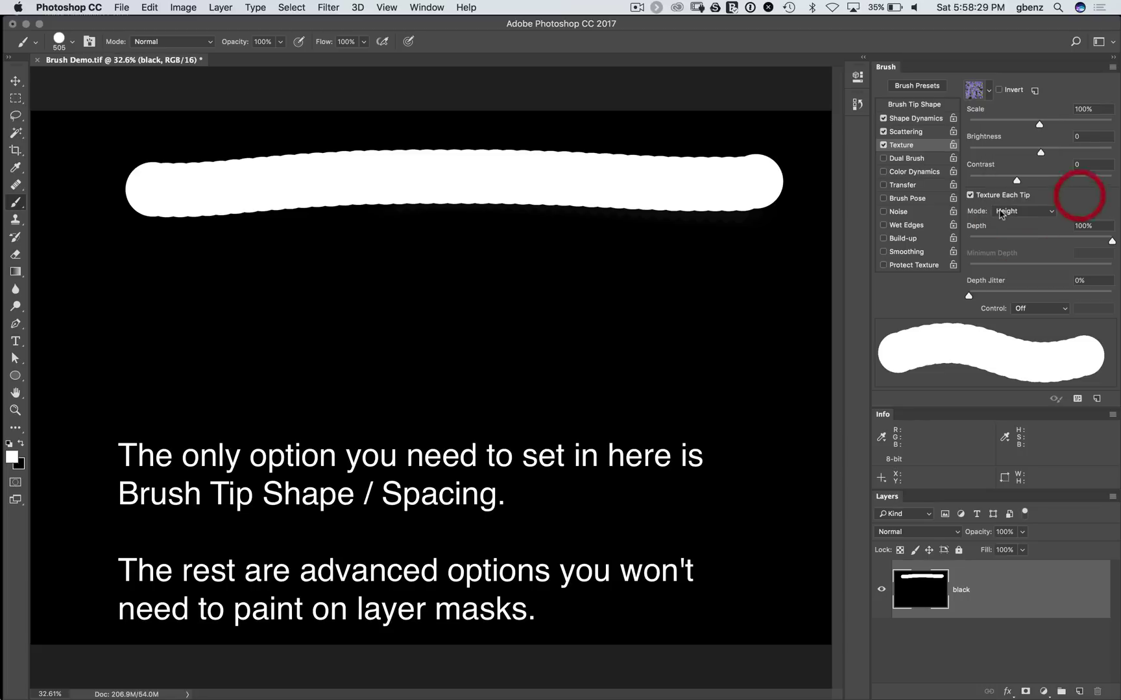
{"action": "left_click", "coordinate": [921, 159]}
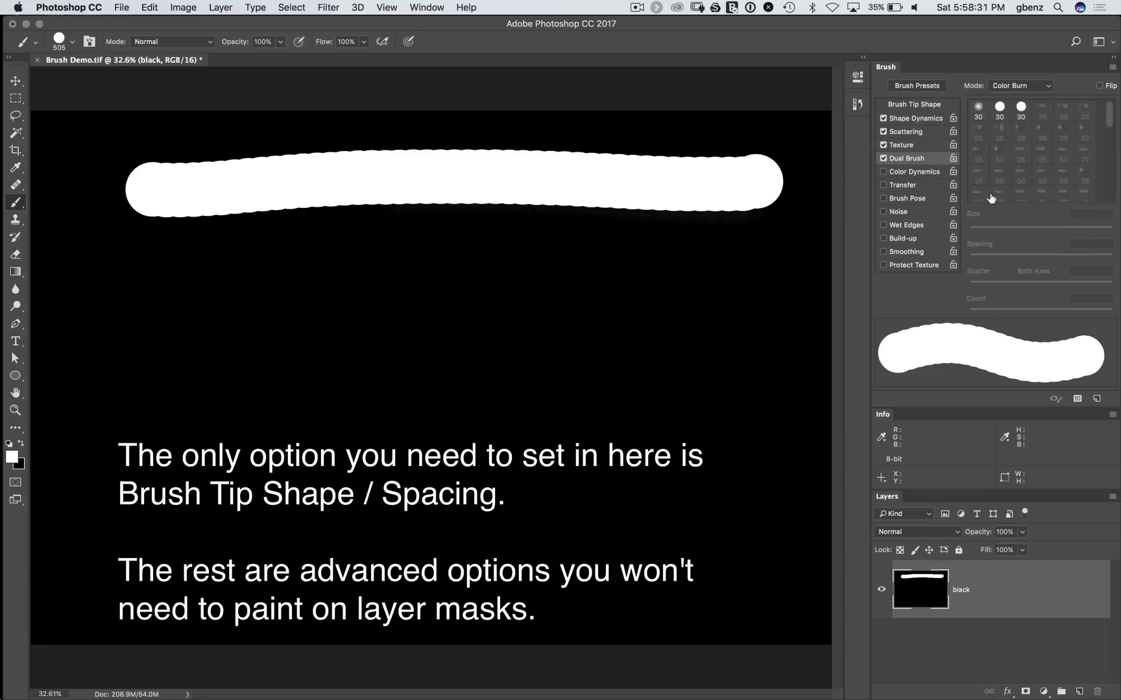
Step: Switch Dual Brush, Texture, Scattering and Shape Dynamics back off
{"action": "left_click", "coordinate": [883, 159]}
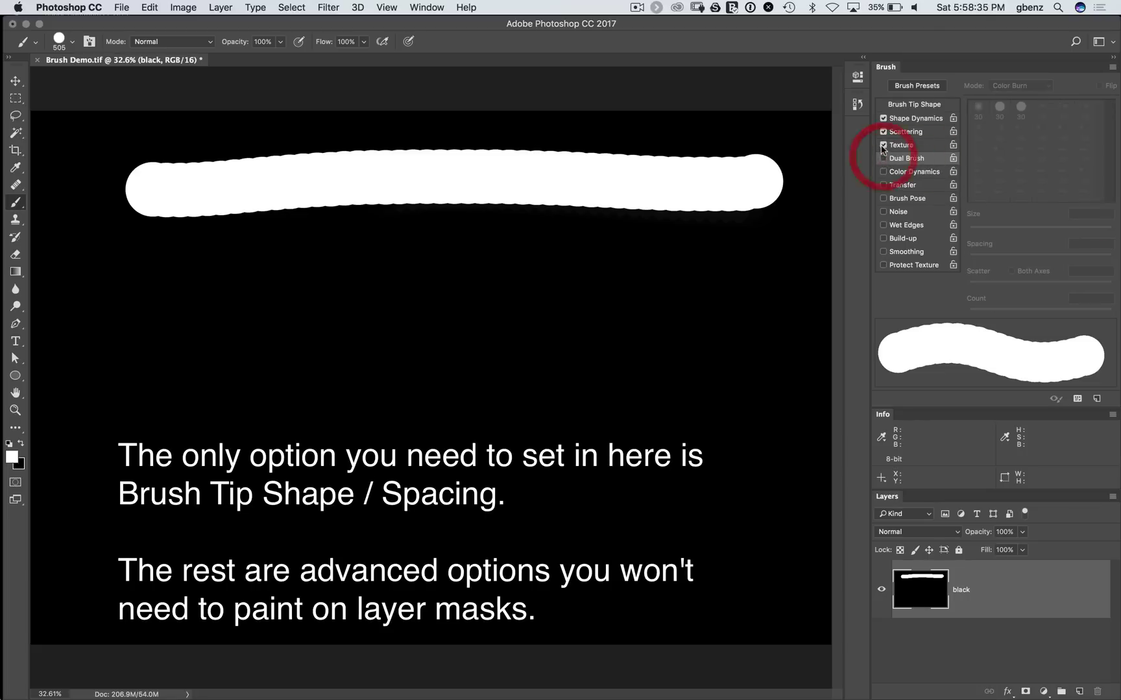
{"action": "left_click", "coordinate": [882, 145]}
{"action": "left_click", "coordinate": [884, 131]}
{"action": "left_click", "coordinate": [885, 120]}
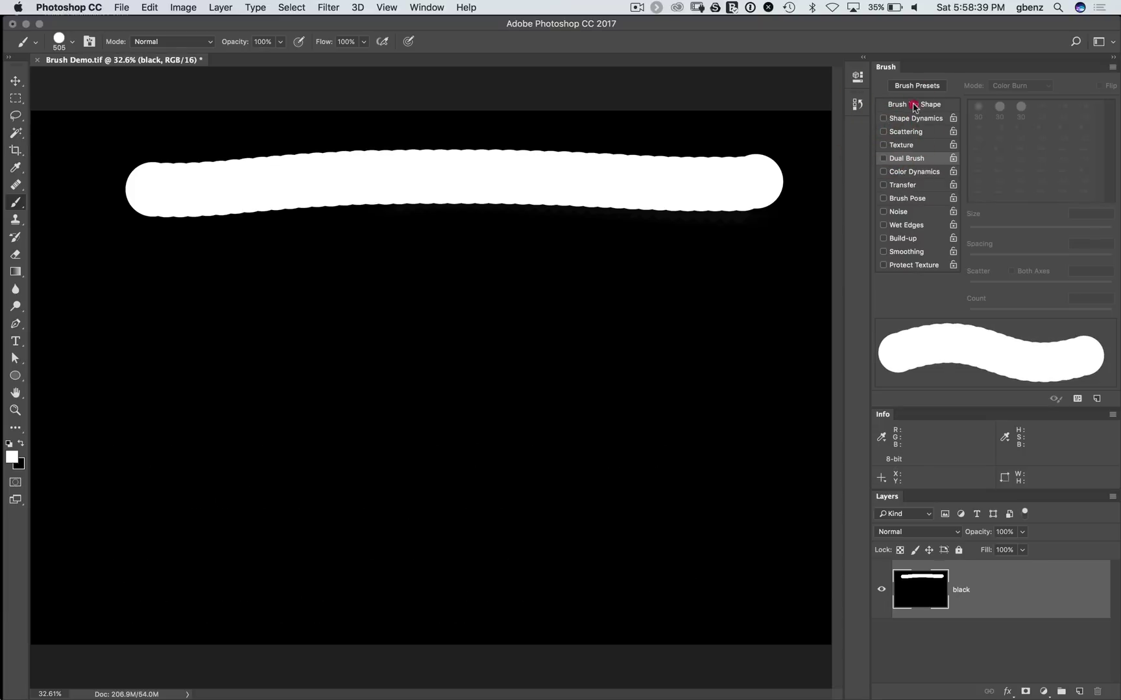
Step: Show Brush Tip Shape settings (505 px, 100% hardness, 25% spacing) and review the brush preset picker
{"action": "left_click", "coordinate": [914, 105]}
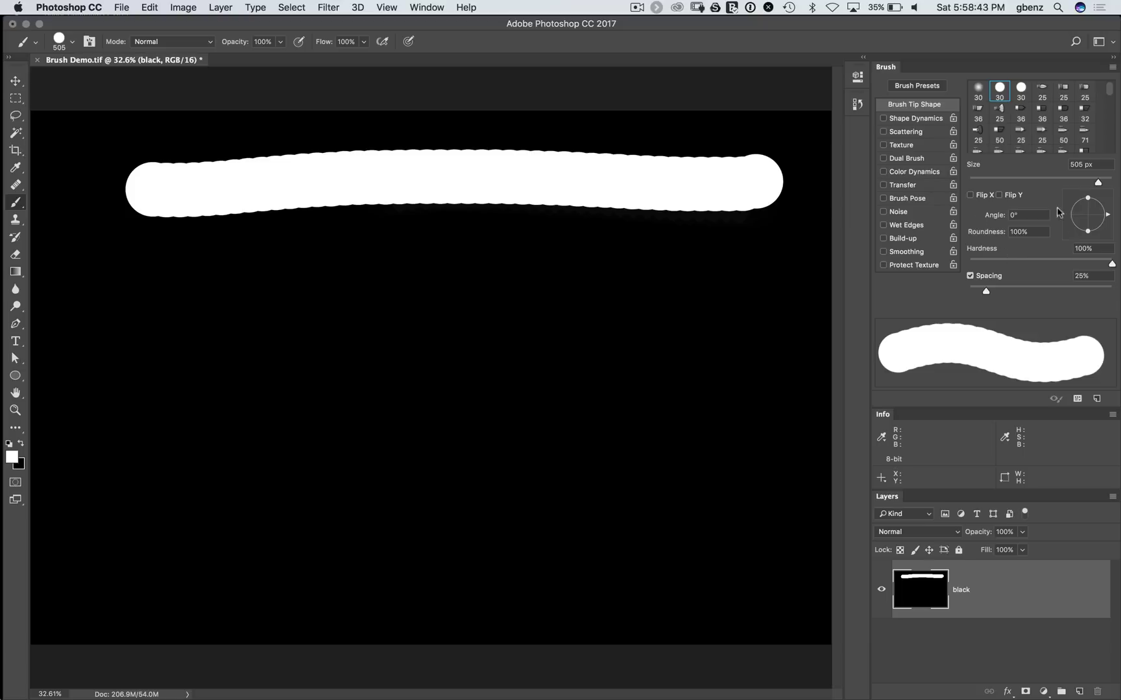
{"action": "left_click", "coordinate": [76, 42]}
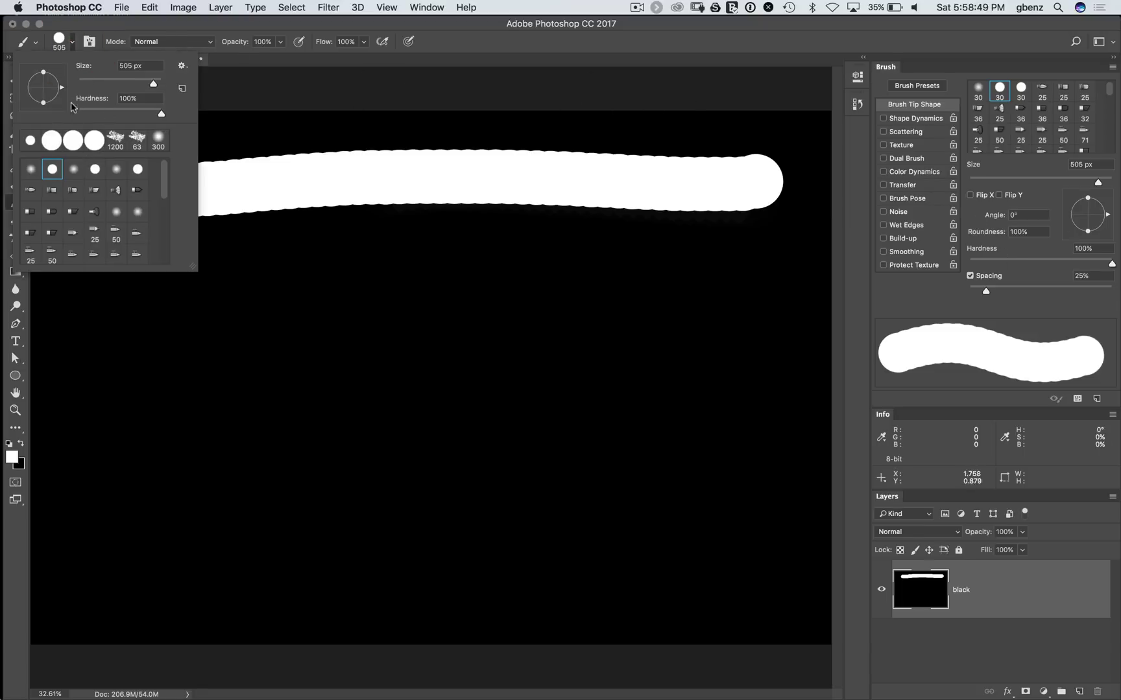
{"action": "left_click", "coordinate": [72, 41]}
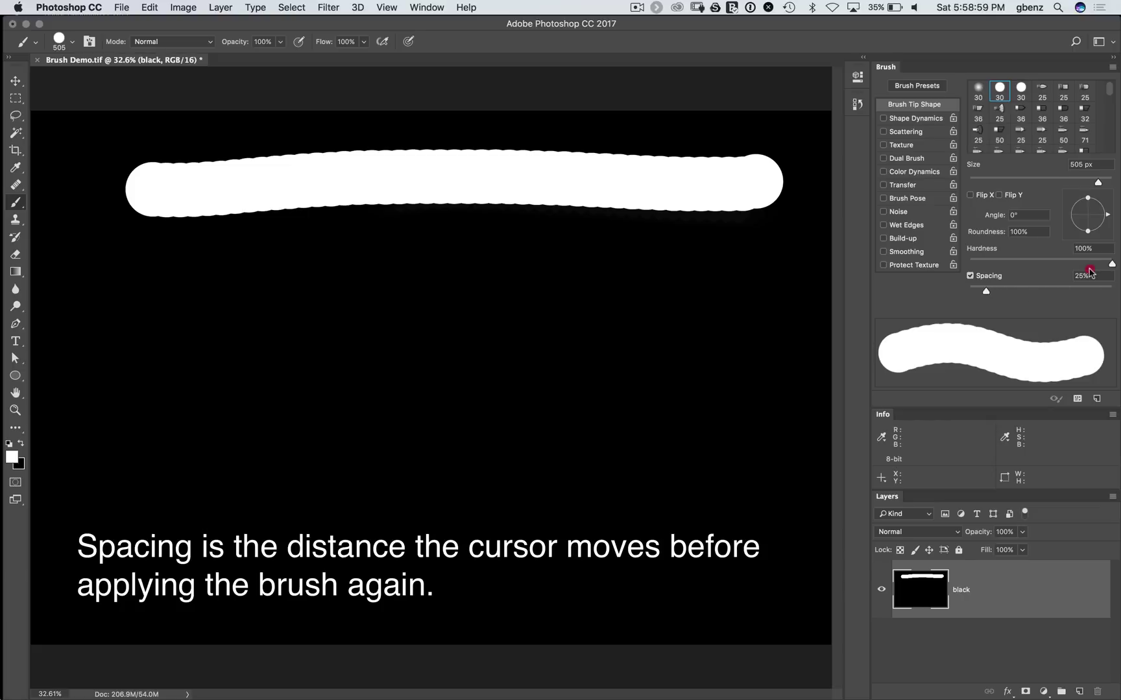
Step: Paint a test stroke at 50% spacing, then a row of separate dabs at 100% spacing
{"action": "left_click", "coordinate": [1051, 279]}
{"action": "type", "text": "50"}
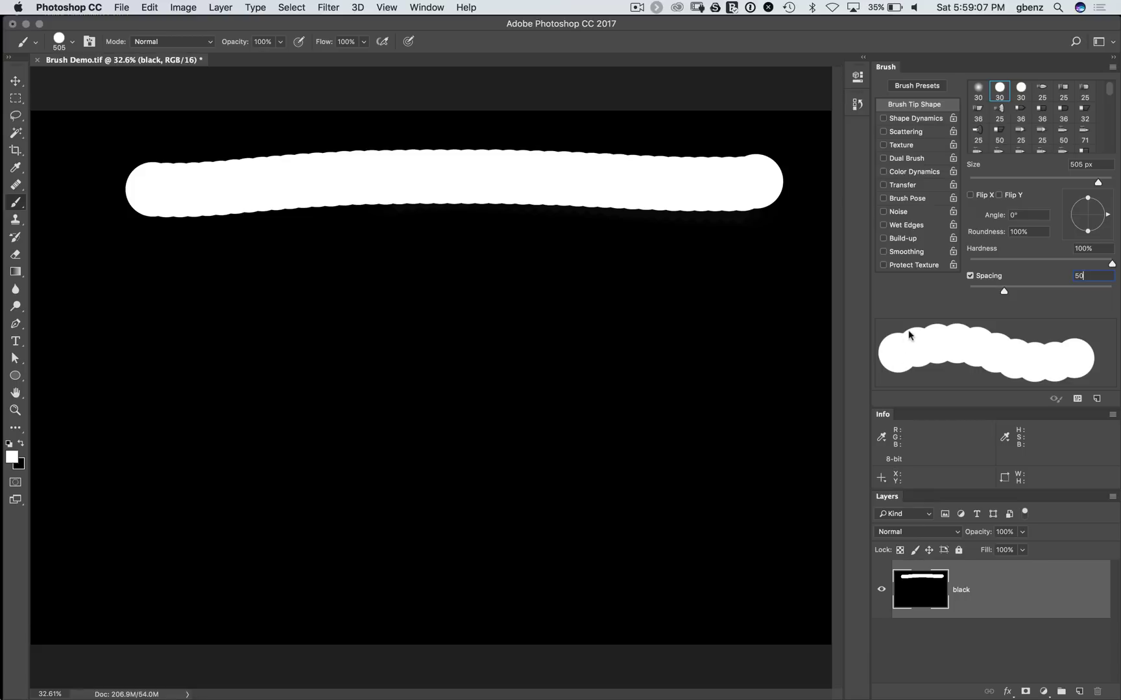
{"action": "left_click_drag", "start_coordinate": [197, 284], "coordinate": [361, 284]}
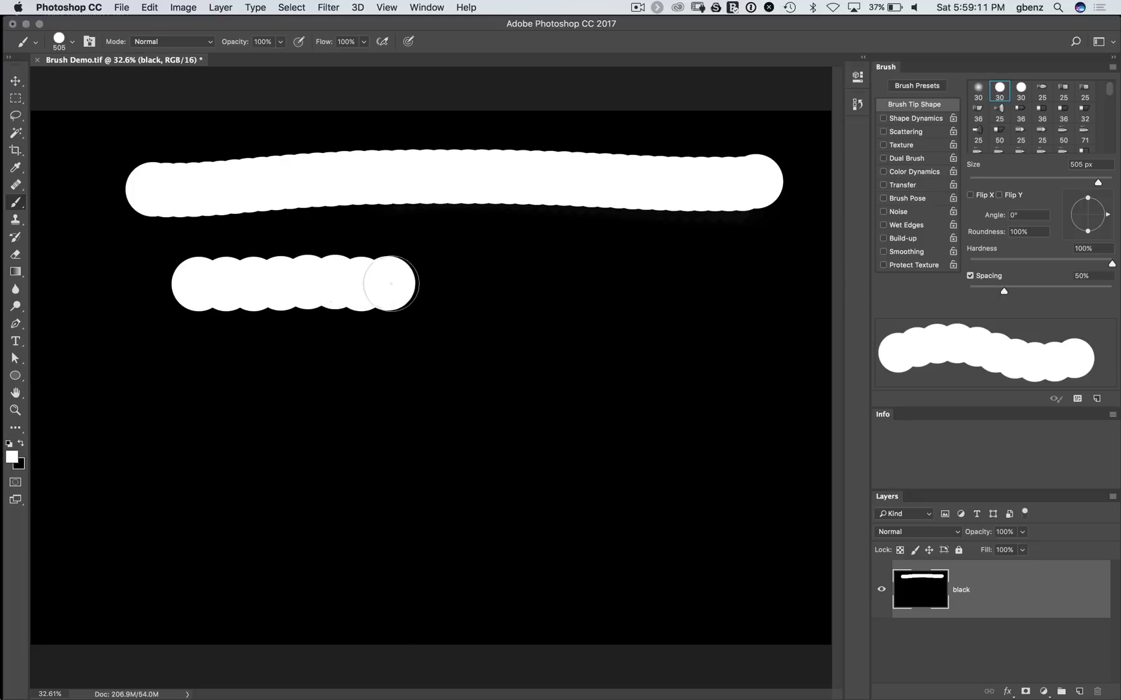
{"action": "left_click_drag", "start_coordinate": [391, 283], "coordinate": [605, 282]}
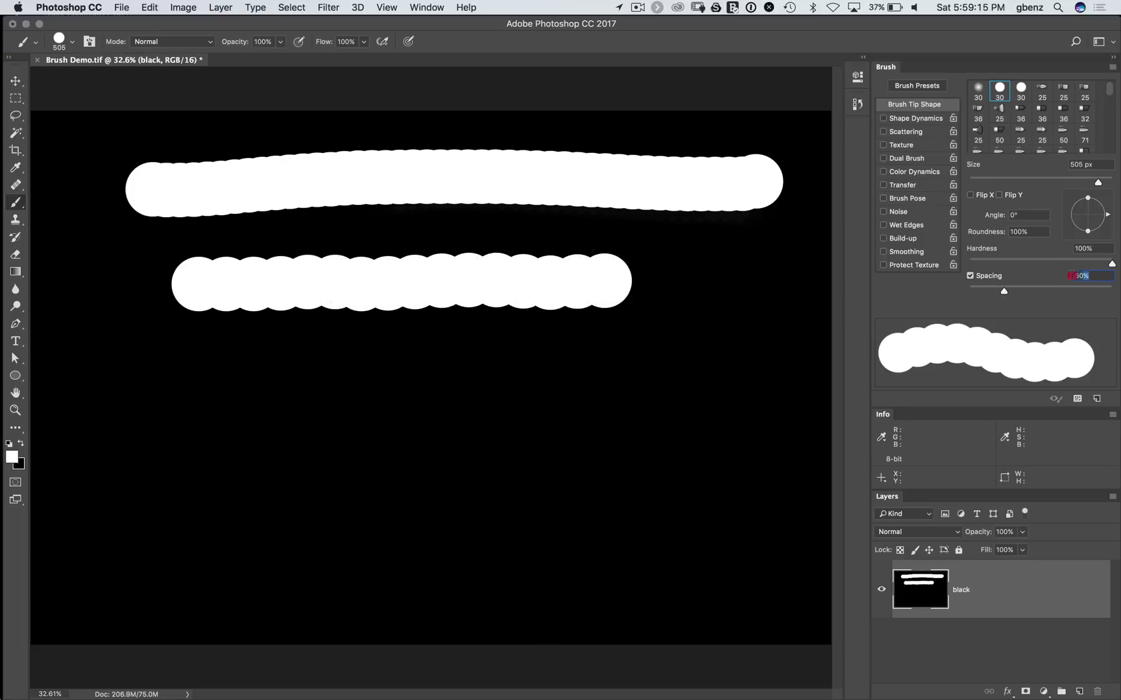
{"action": "type", "text": "100"}
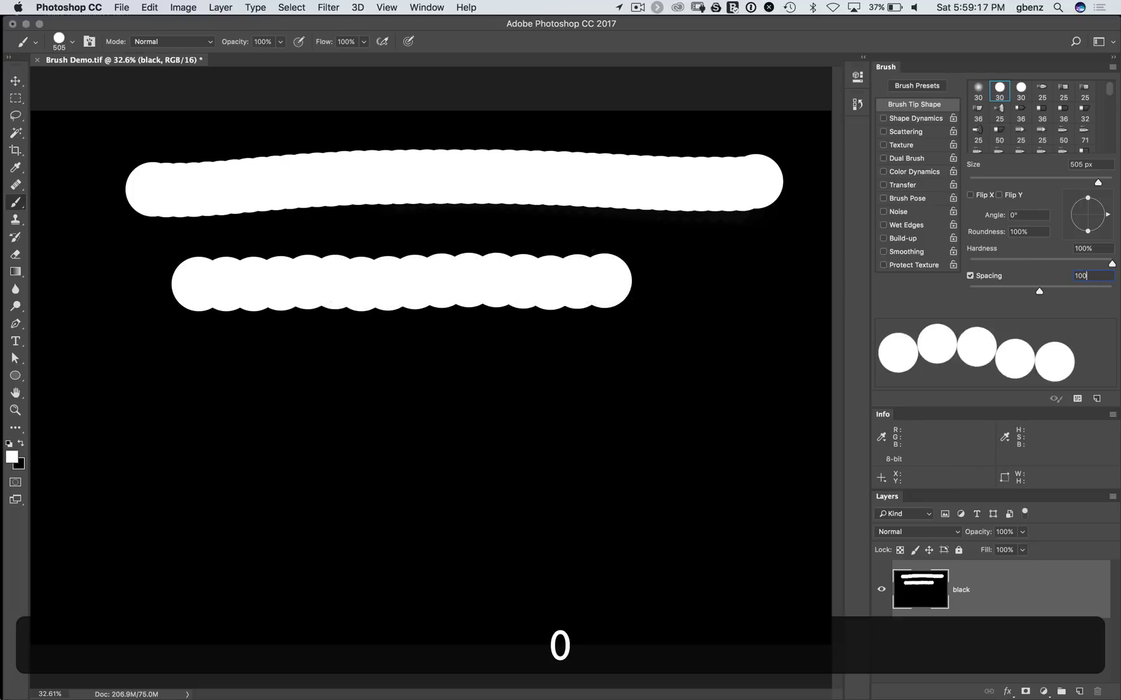
{"action": "left_click_drag", "start_coordinate": [190, 355], "coordinate": [639, 359]}
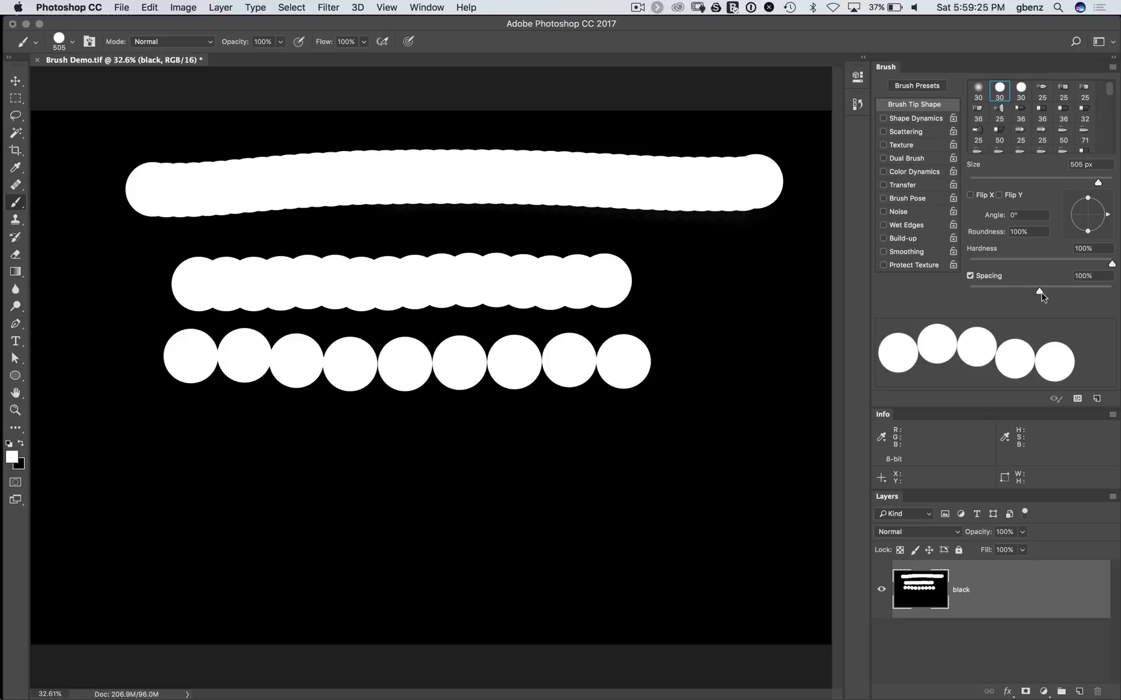
Step: Reduce spacing to 1% and paint two smooth continuous strokes lower on the canvas
{"action": "left_click_drag", "start_coordinate": [1036, 292], "coordinate": [951, 282]}
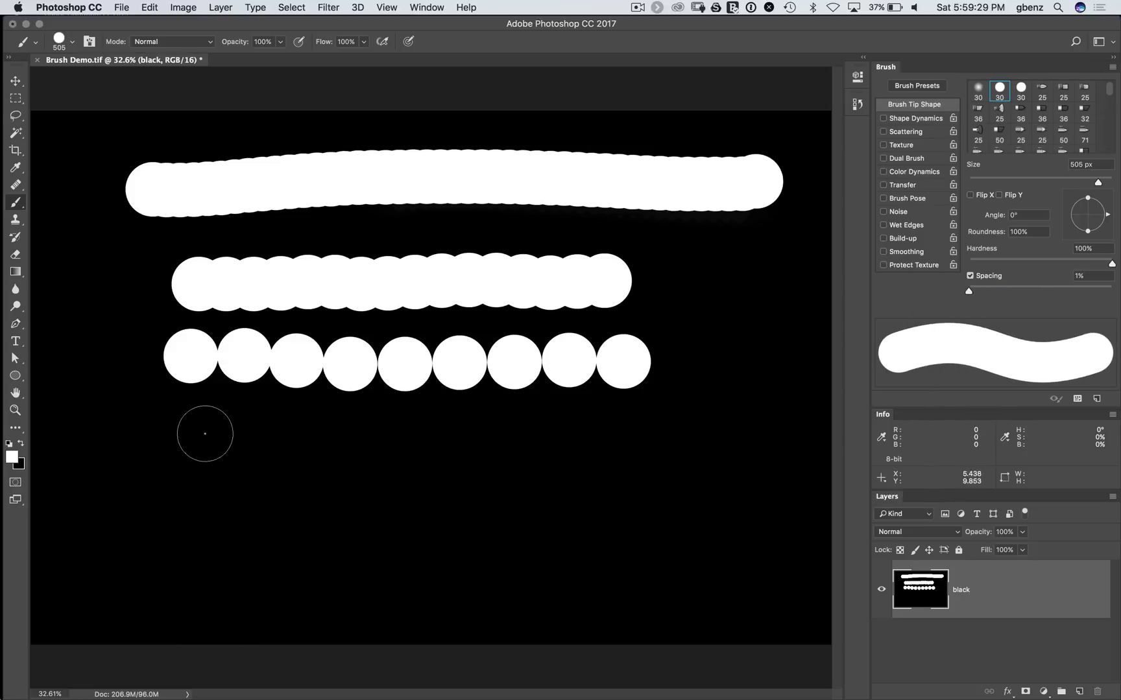
{"action": "left_click_drag", "start_coordinate": [205, 433], "coordinate": [485, 446]}
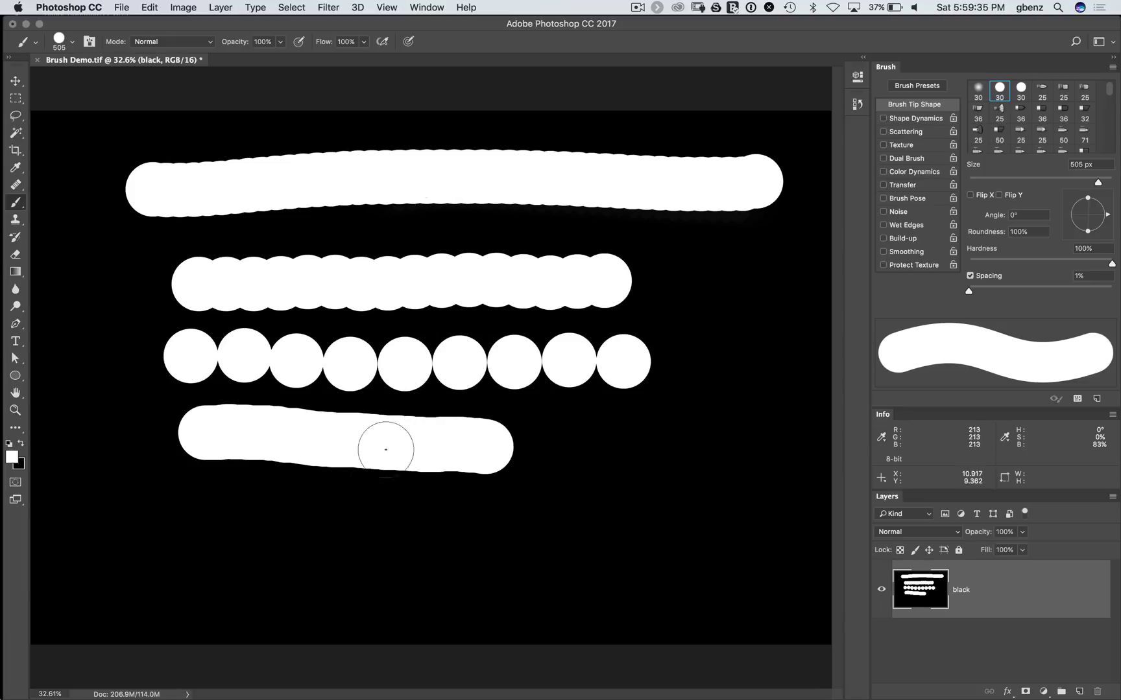
{"action": "left_click_drag", "start_coordinate": [110, 558], "coordinate": [128, 558]}
{"action": "left_click_drag", "start_coordinate": [340, 551], "coordinate": [806, 552]}
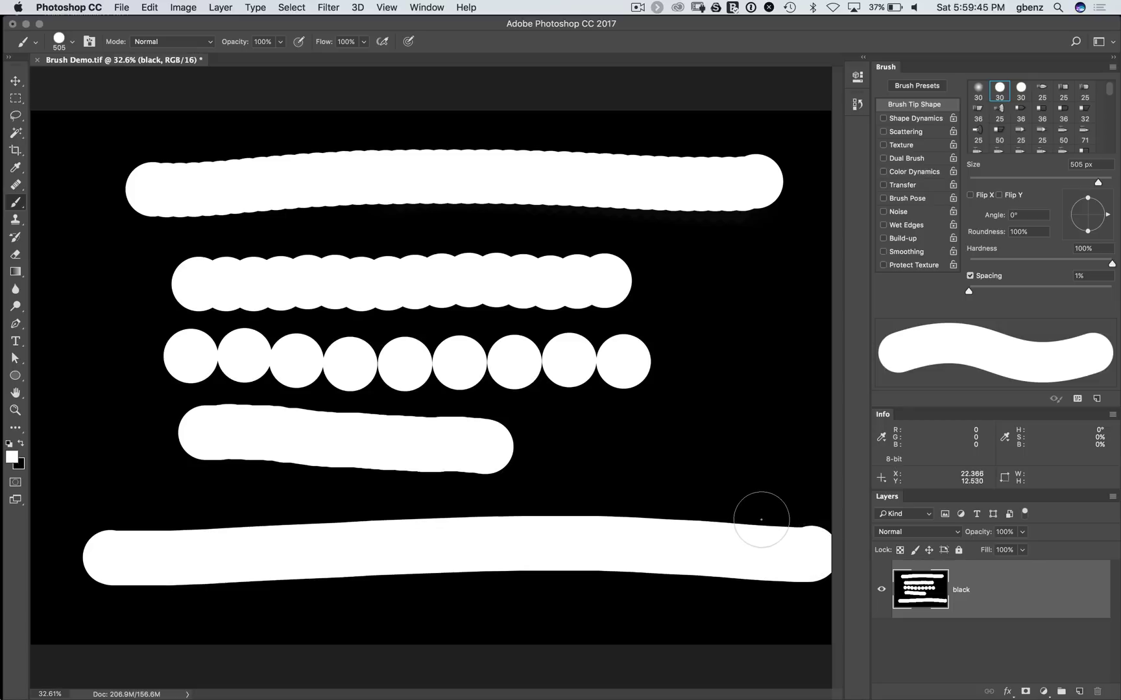
Step: Undo the spacing test strokes, set spacing to 10%, and test then undo a 20% flow stroke
{"action": "key", "text": "alt+super+z"}
{"action": "key", "text": "alt+super+z"}
{"action": "key", "text": "alt+super+z"}
{"action": "key", "text": "alt+super+z"}
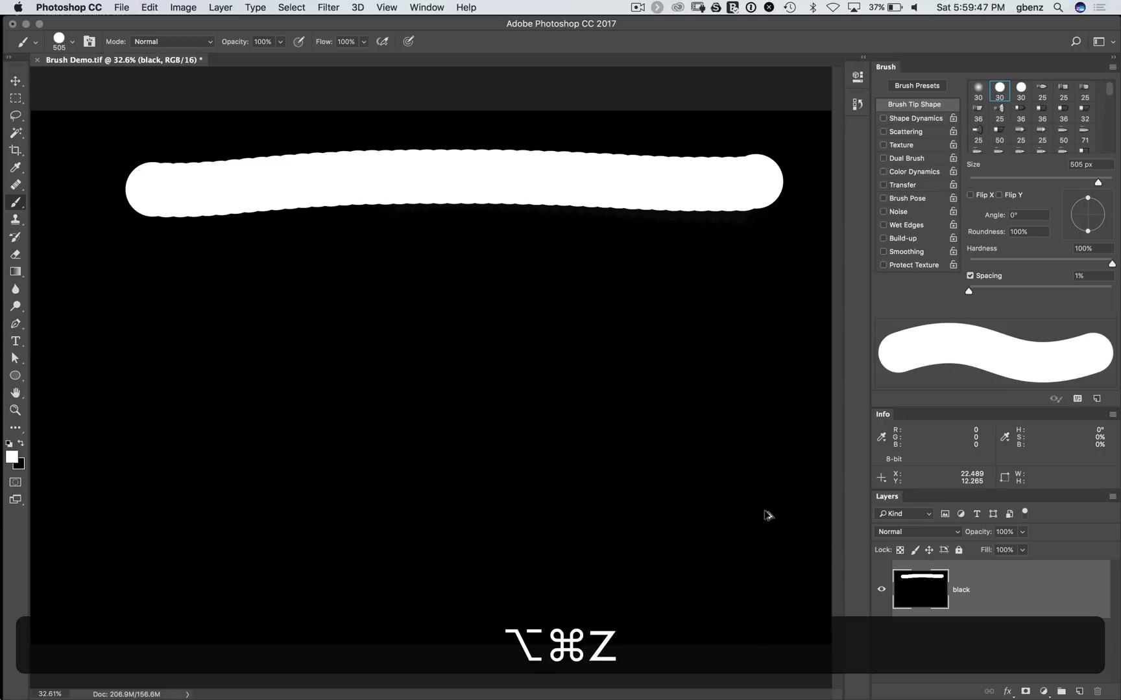
{"action": "key", "text": "alt+super+z"}
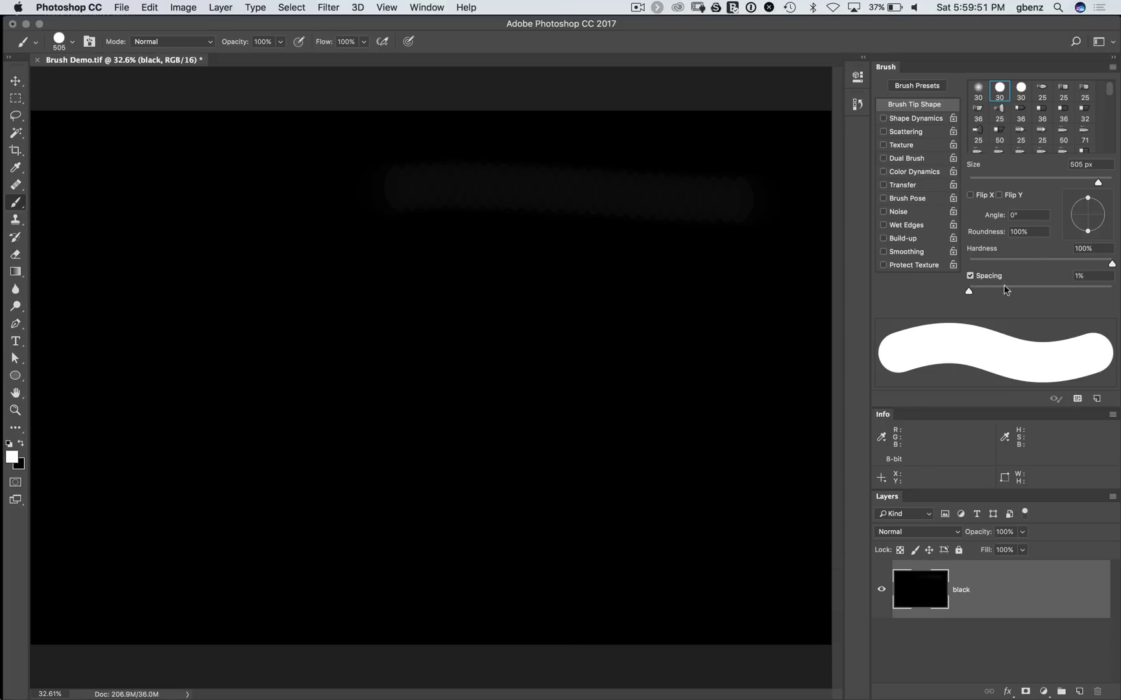
{"action": "type", "text": "10"}
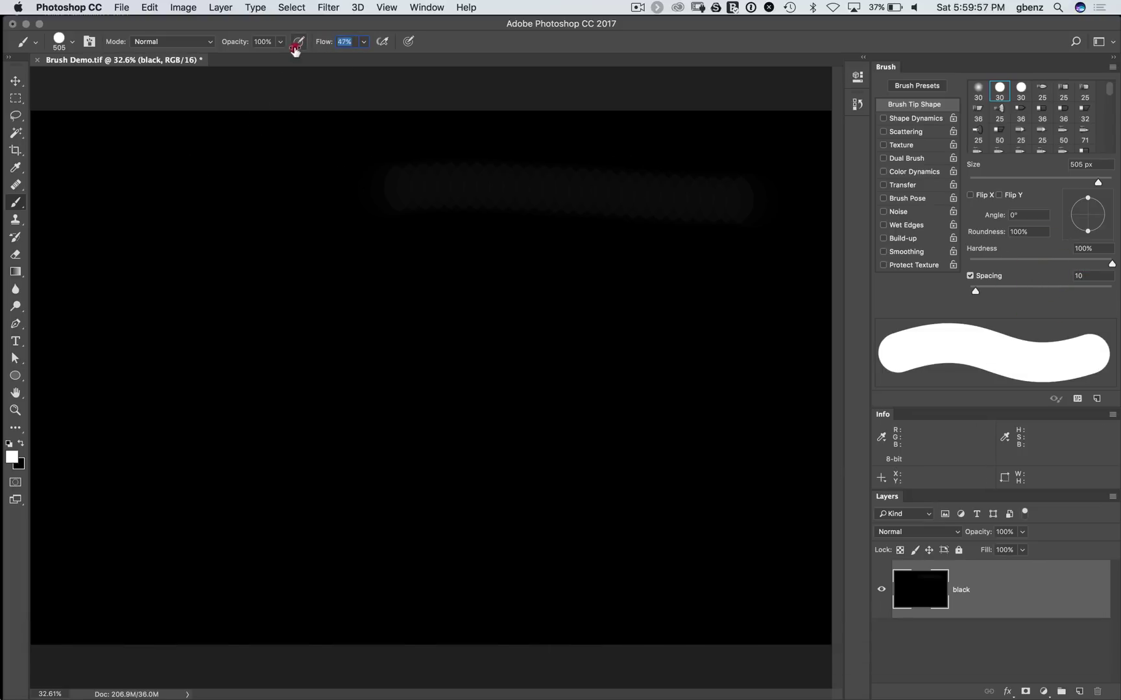
{"action": "left_click", "coordinate": [277, 57]}
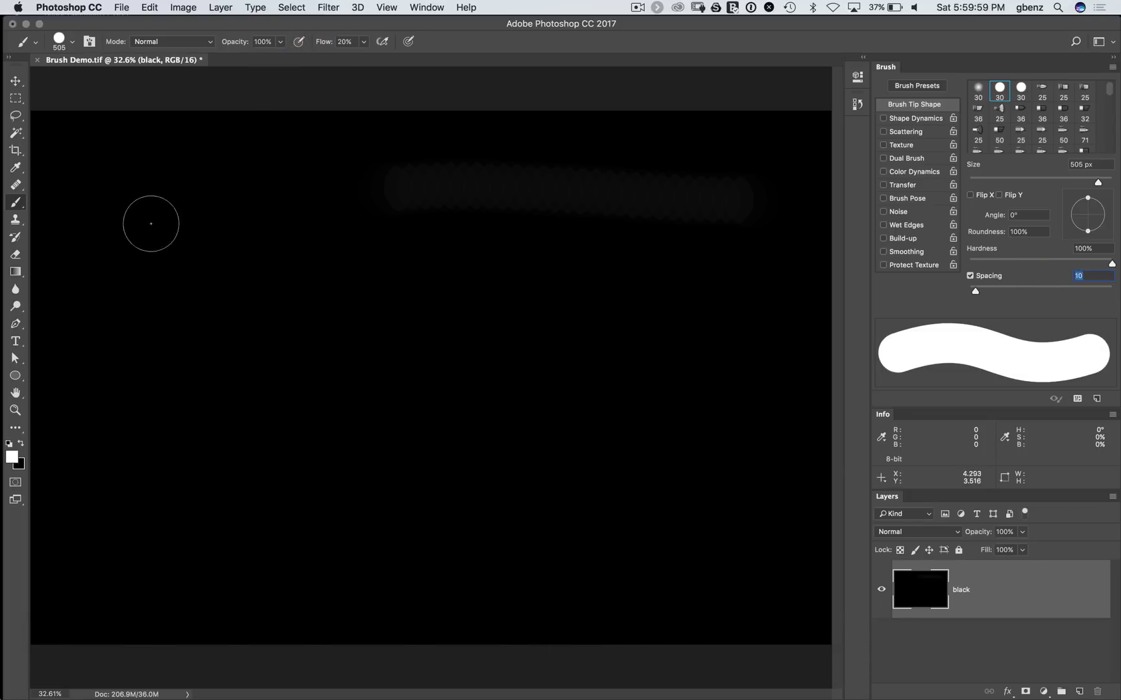
{"action": "left_click_drag", "start_coordinate": [133, 216], "coordinate": [619, 220]}
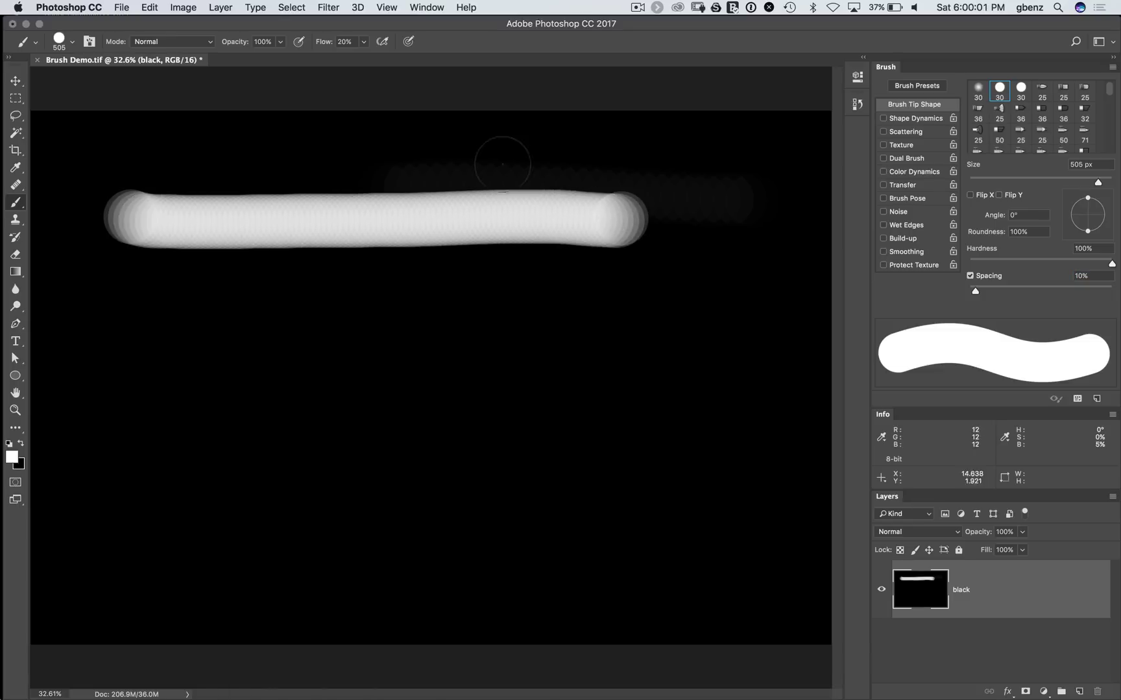
{"action": "key", "text": "super+z"}
Step: Set flow to 5% and paint a faint grey stroke across the canvas top
{"action": "left_click", "coordinate": [311, 40]}
{"action": "type", "text": "5"}
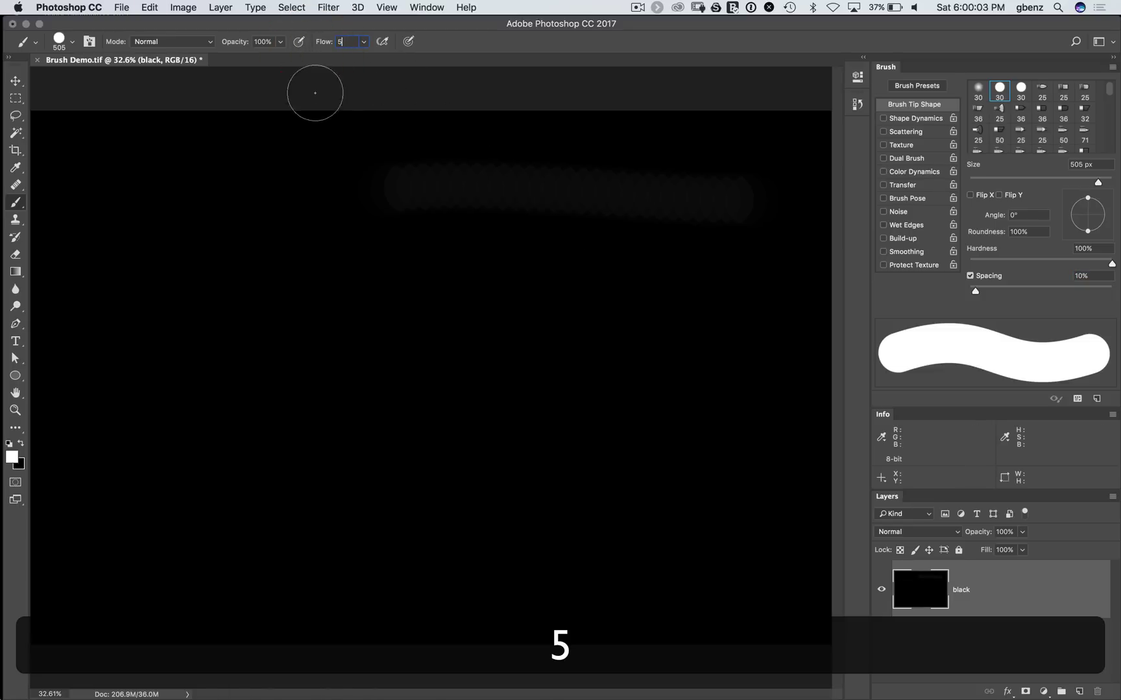
{"action": "mouse_move", "coordinate": [127, 201]}
{"action": "left_mouse_down"}
{"action": "mouse_move", "coordinate": [429, 192]}
{"action": "mouse_move", "coordinate": [715, 207]}
{"action": "left_mouse_up"}
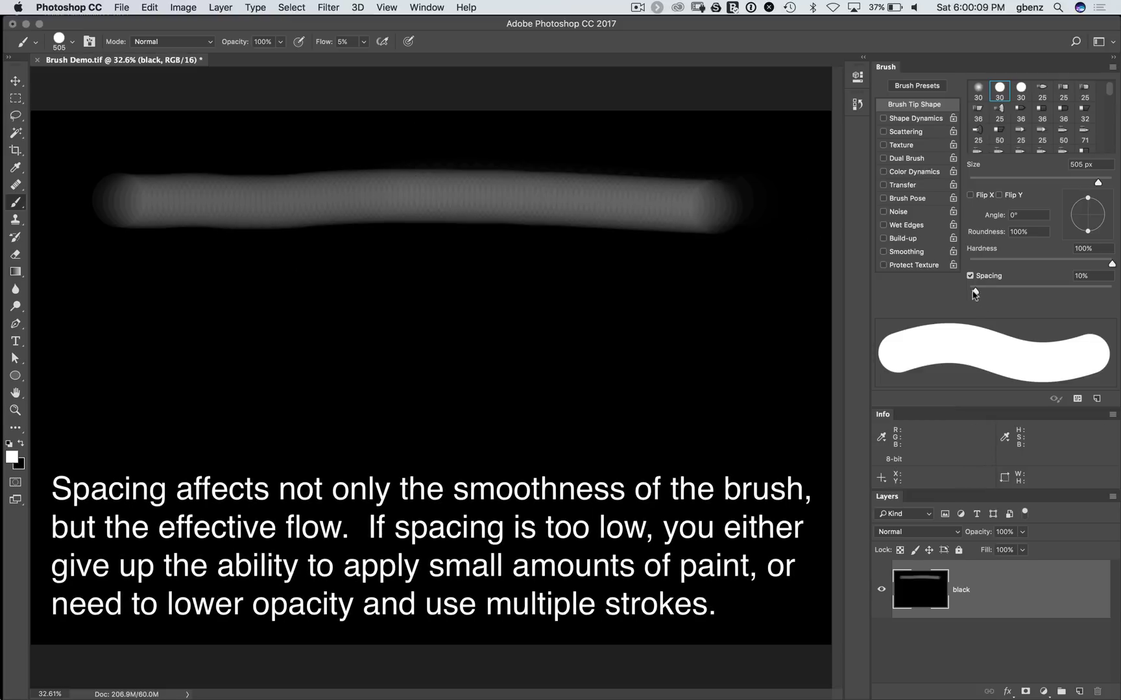
Step: Set spacing to 1% and paint two long bright white strokes and a short blob below the grey one
{"action": "left_click_drag", "start_coordinate": [973, 291], "coordinate": [968, 291]}
{"action": "left_click_drag", "start_coordinate": [118, 293], "coordinate": [727, 292]}
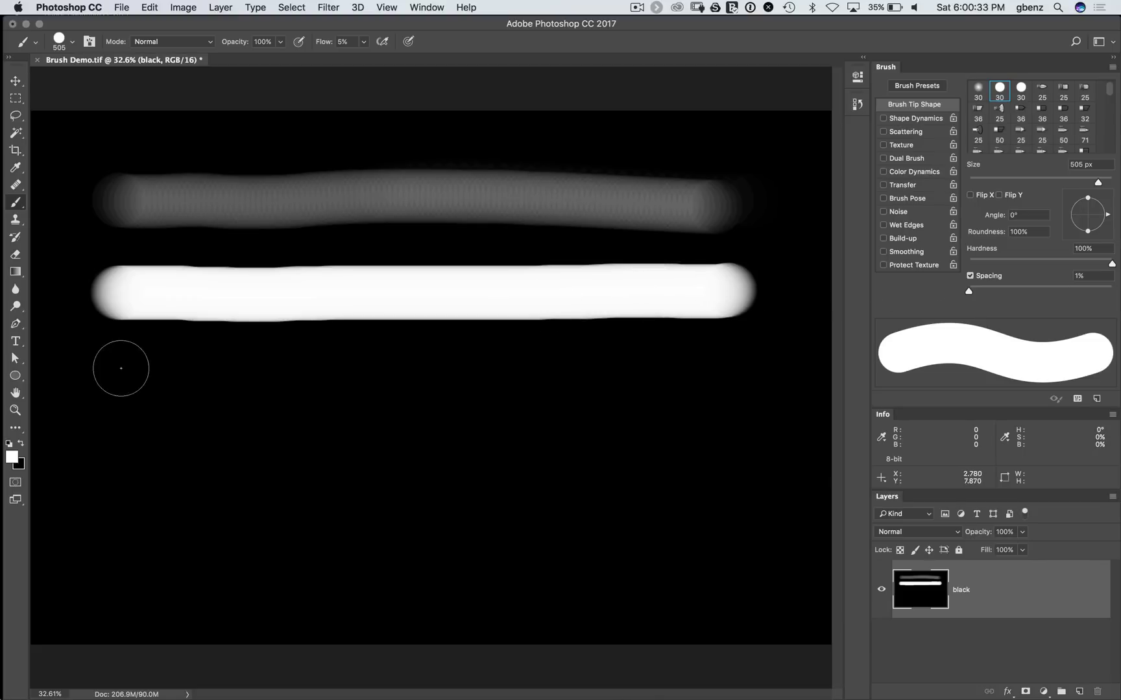
{"action": "left_click_drag", "start_coordinate": [122, 369], "coordinate": [812, 392]}
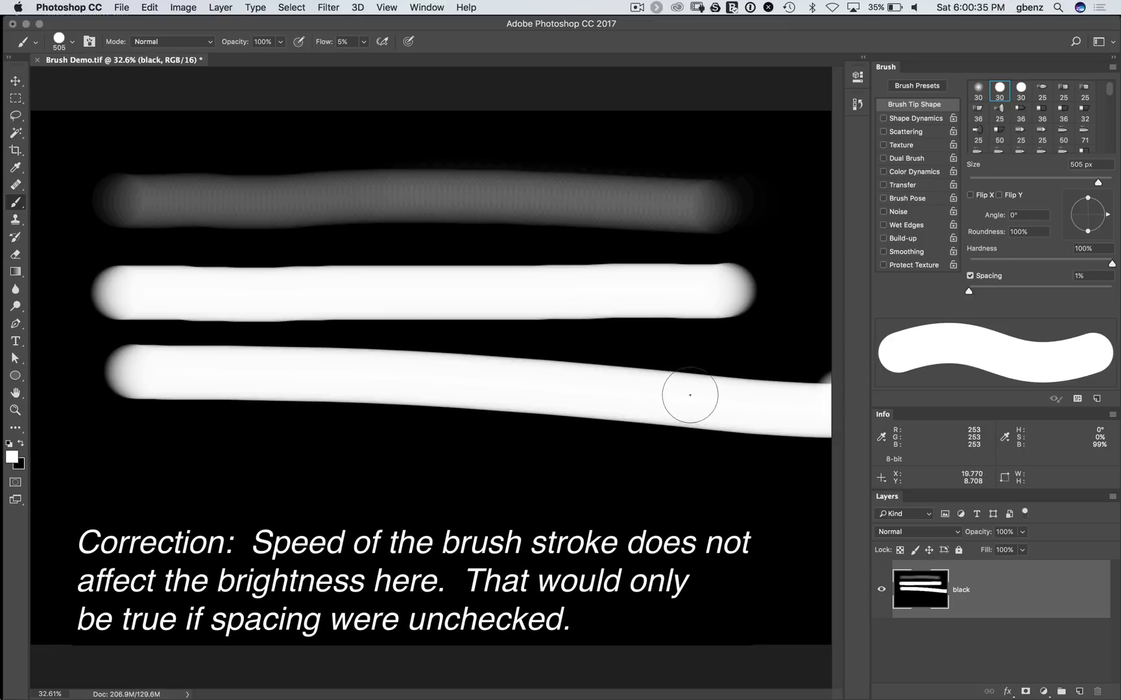
{"action": "left_click_drag", "start_coordinate": [206, 454], "coordinate": [277, 450]}
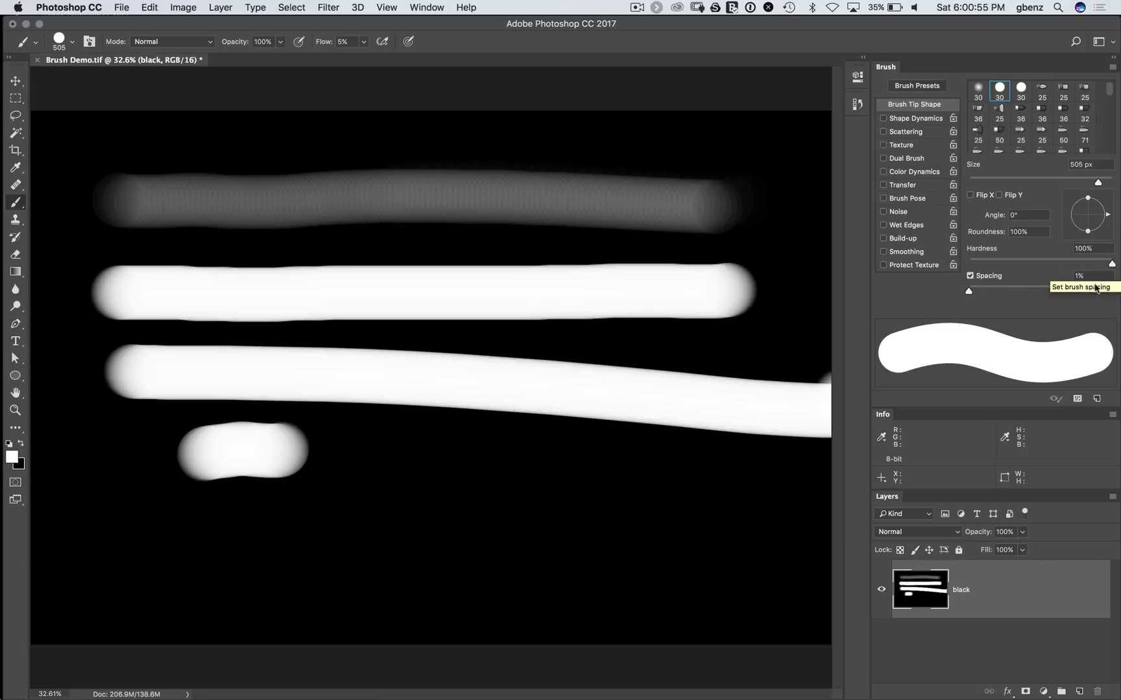
Step: Set spacing to 10%, paint a grey test stroke near the bottom, then undo all strokes
{"action": "type", "text": "10"}
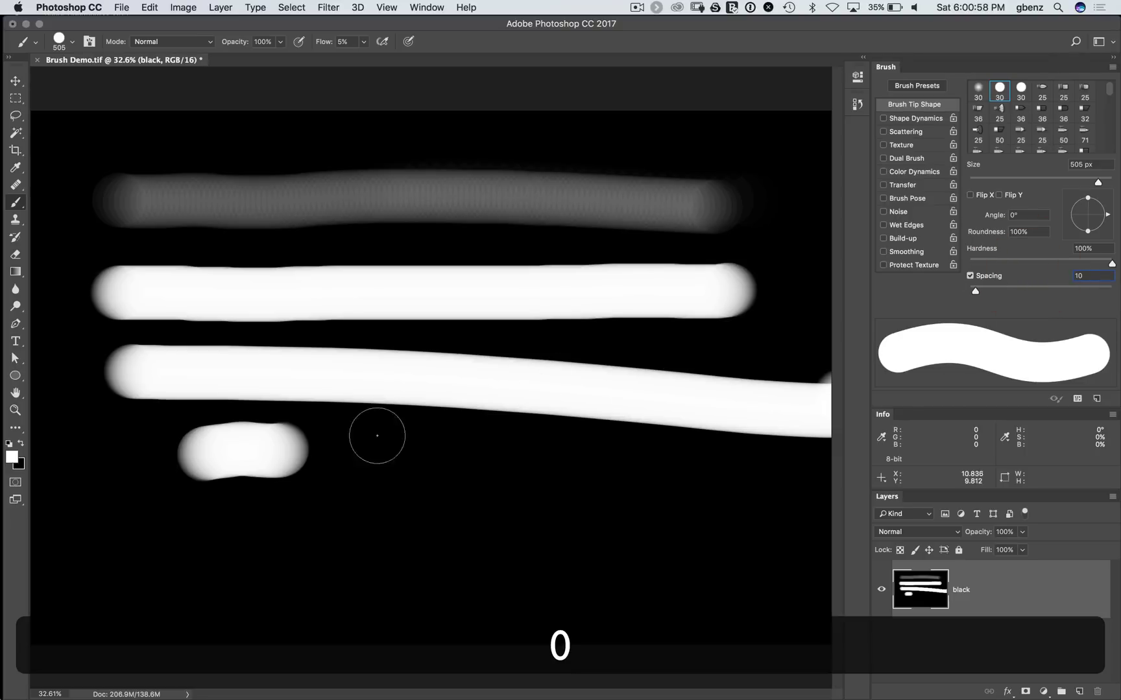
{"action": "mouse_move", "coordinate": [165, 538]}
{"action": "left_mouse_down"}
{"action": "mouse_move", "coordinate": [426, 521]}
{"action": "mouse_move", "coordinate": [702, 530]}
{"action": "left_mouse_up"}
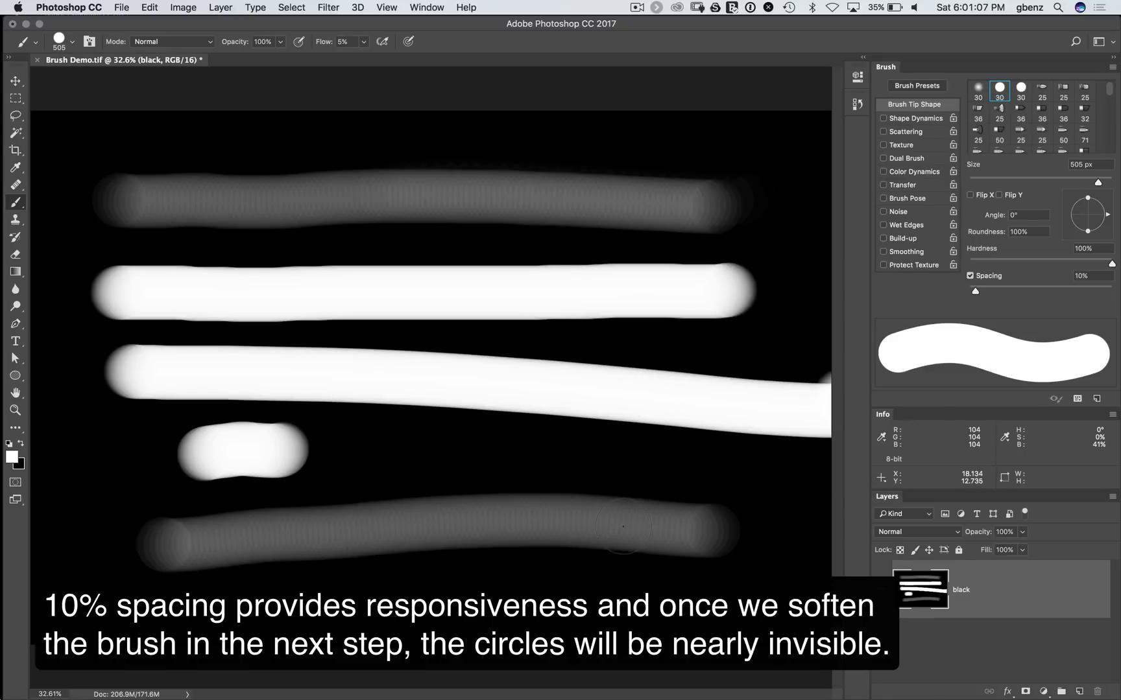
{"action": "key", "text": "alt+super+z"}
{"action": "key", "text": "alt+super+z"}
{"action": "key", "text": "alt+super+z"}
{"action": "key", "text": "alt+super+z"}
{"action": "key", "text": "alt+super+z"}
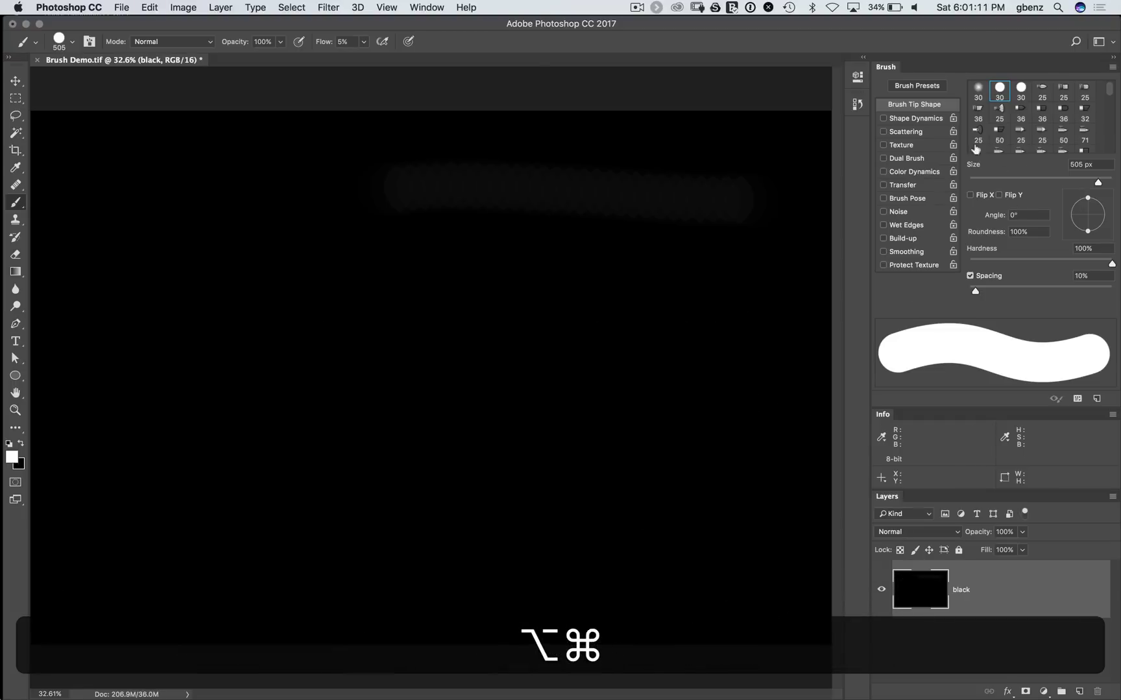
Step: Hide the Brush settings panel and raise the brush flow from 5% to 9%
{"action": "left_click", "coordinate": [432, 5]}
{"action": "left_click", "coordinate": [454, 120]}
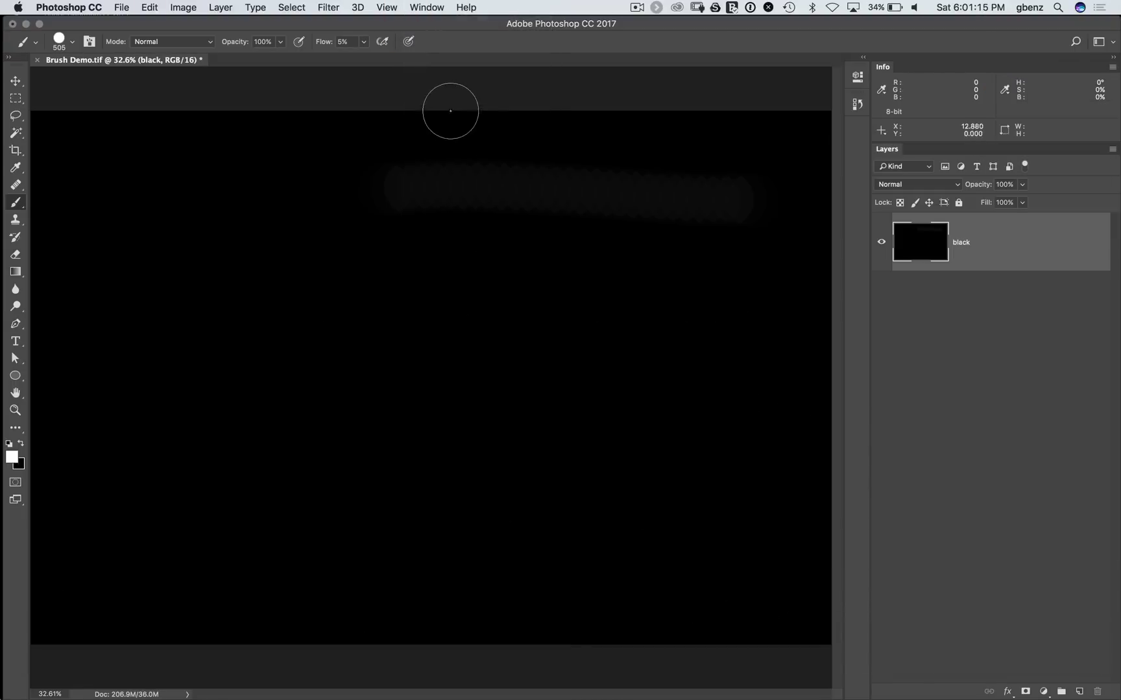
{"action": "left_click", "coordinate": [73, 45]}
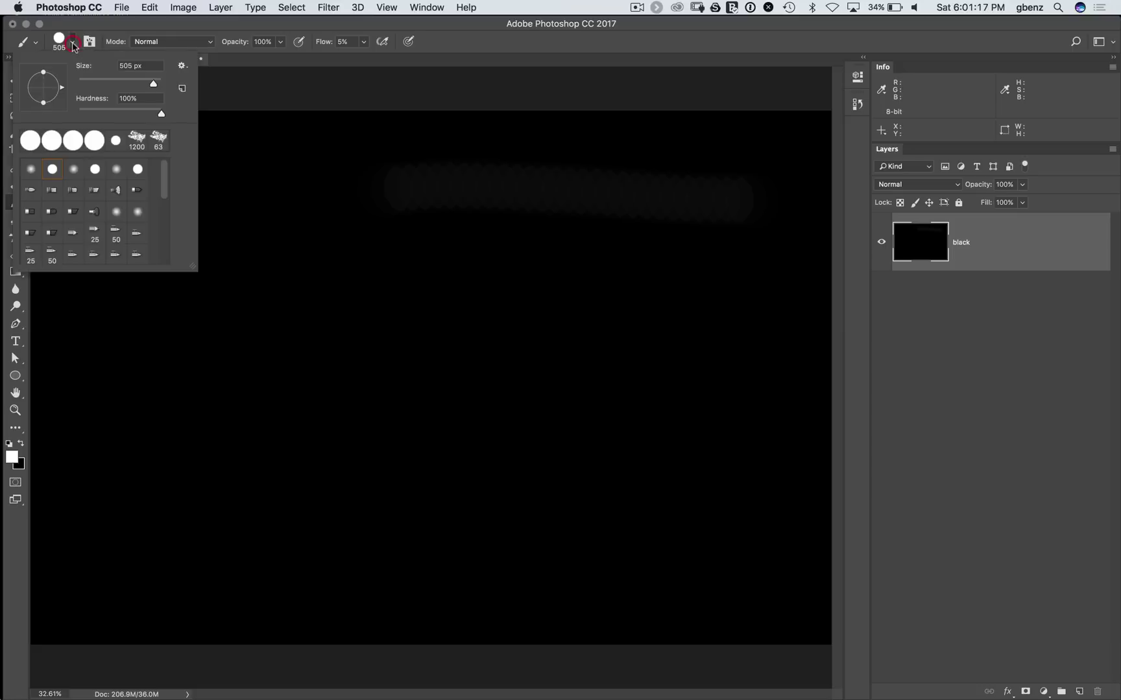
{"action": "left_click", "coordinate": [74, 44]}
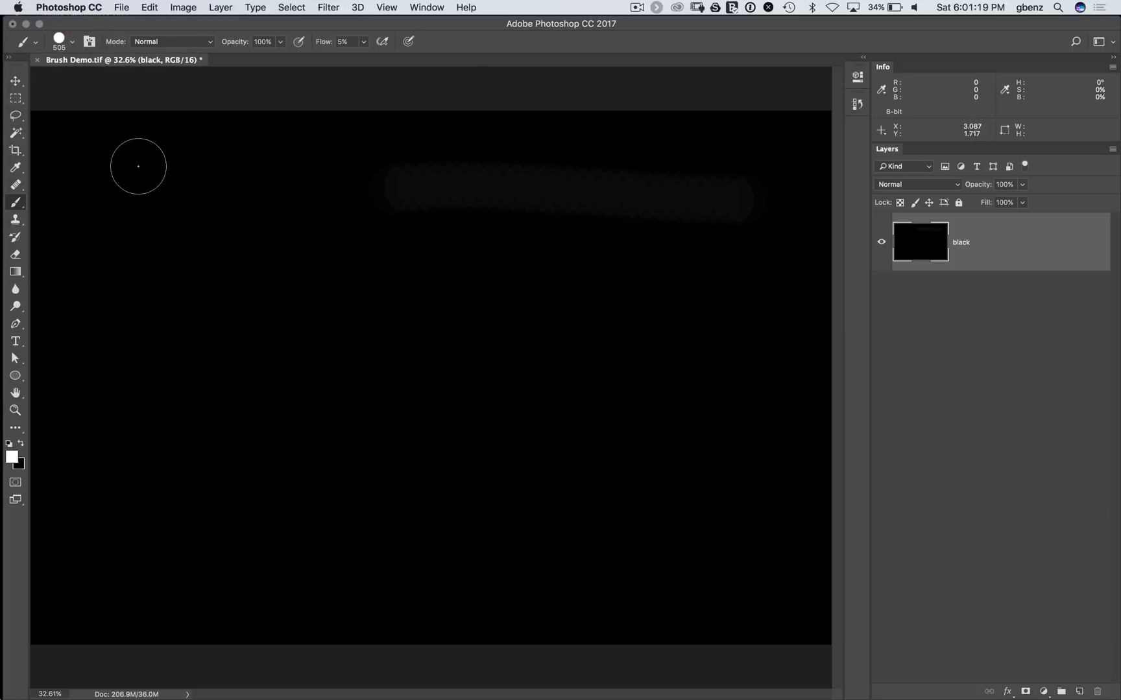
{"action": "left_click_drag", "start_coordinate": [330, 44], "coordinate": [329, 49]}
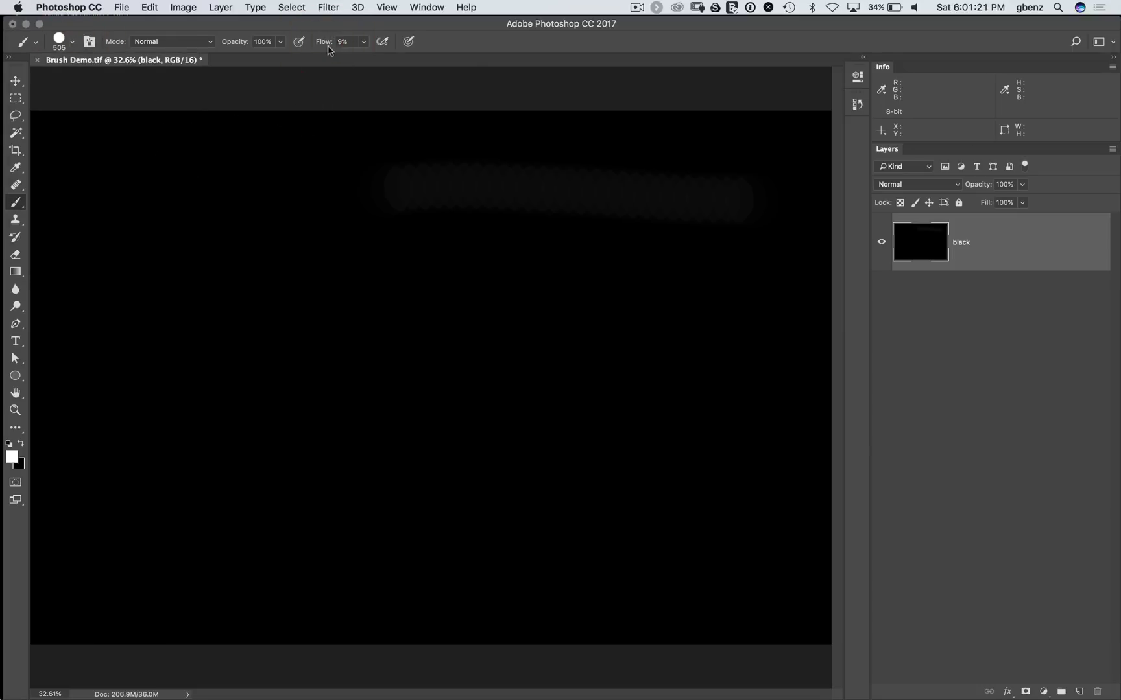
Step: Paint a hard white stroke across the top, then a 0%-hardness soft stroke below it
{"action": "left_click_drag", "start_coordinate": [132, 172], "coordinate": [623, 180]}
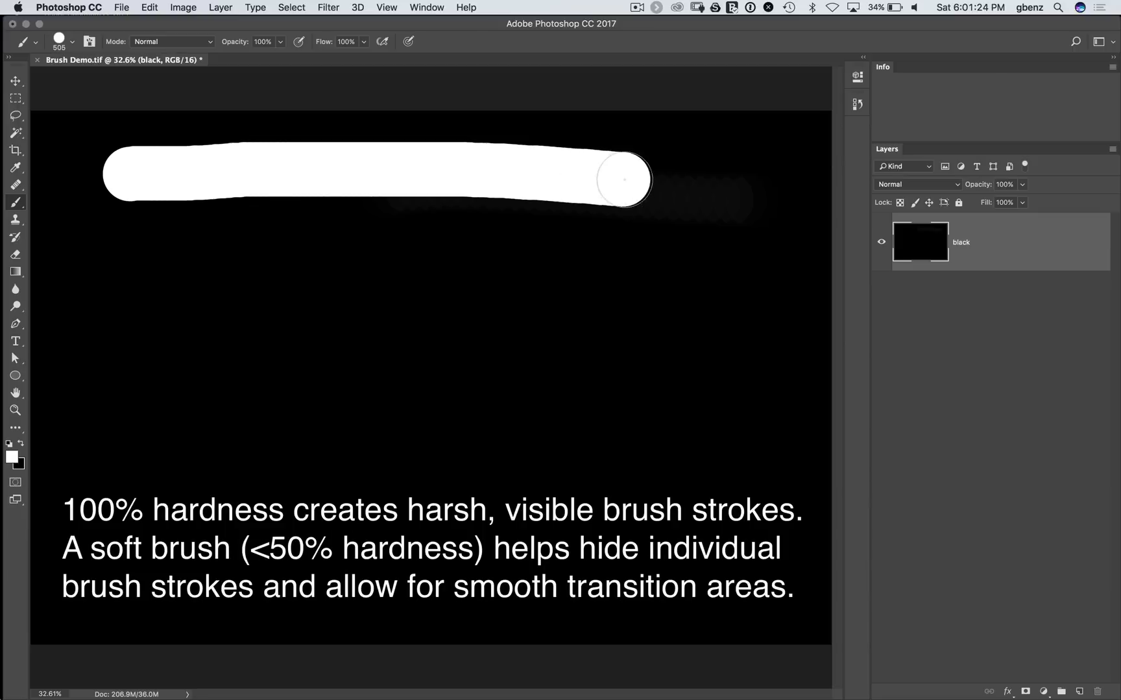
{"action": "left_click", "coordinate": [72, 43]}
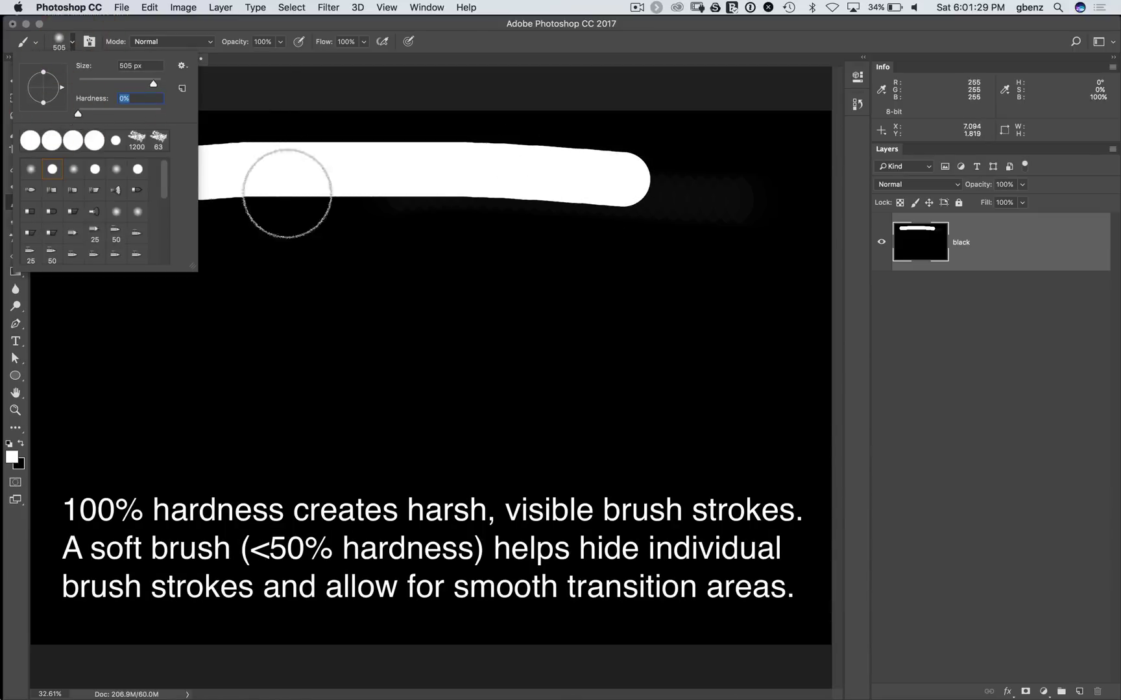
{"action": "left_click", "coordinate": [188, 325]}
{"action": "left_click_drag", "start_coordinate": [188, 325], "coordinate": [675, 321]}
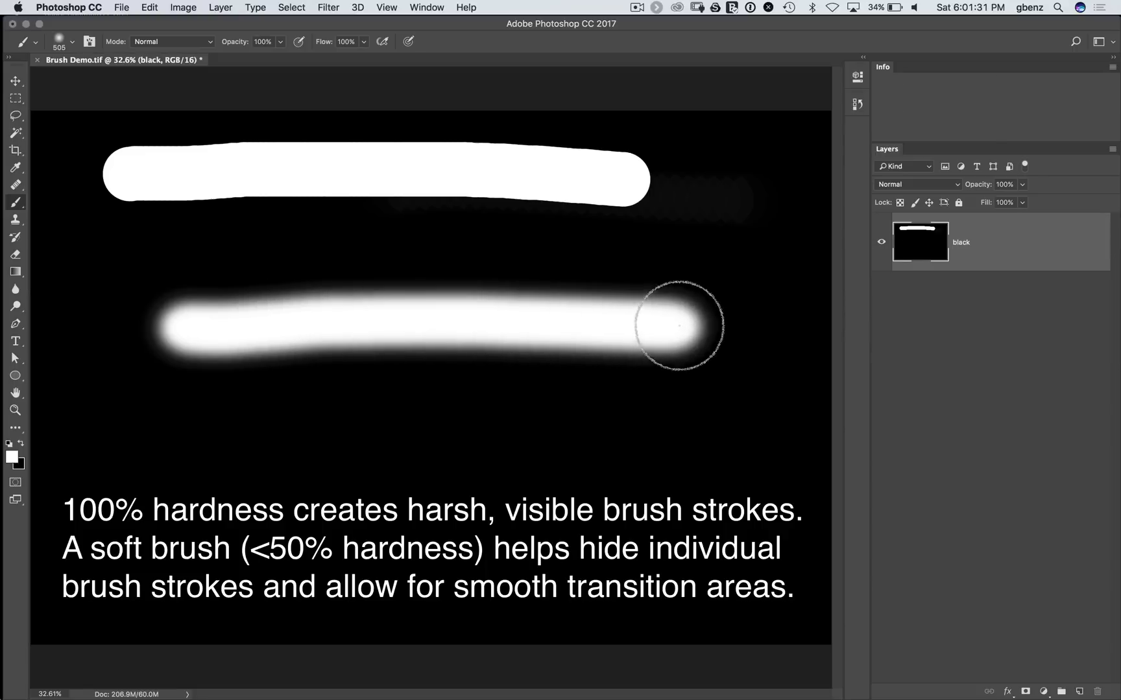
{"action": "key", "text": "v"}
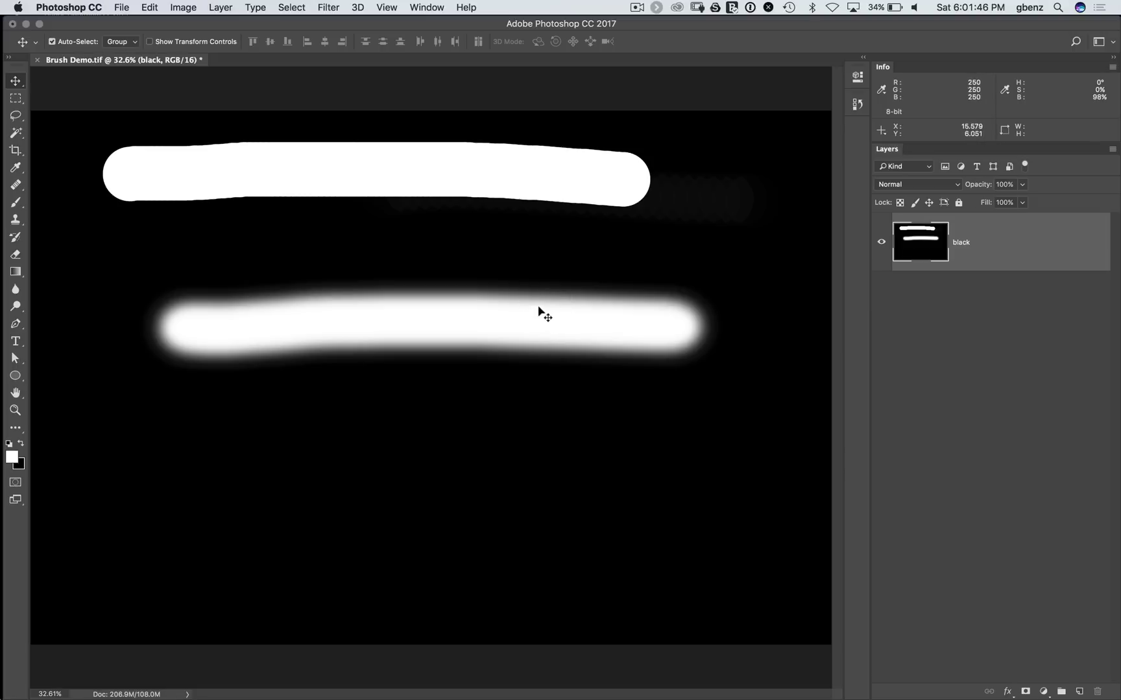
Step: Clear the strokes and, at 9% flow, paint a soft 0%-hardness stroke across the canvas top
{"action": "key", "text": "alt+super+z"}
{"action": "key", "text": "alt+super+z"}
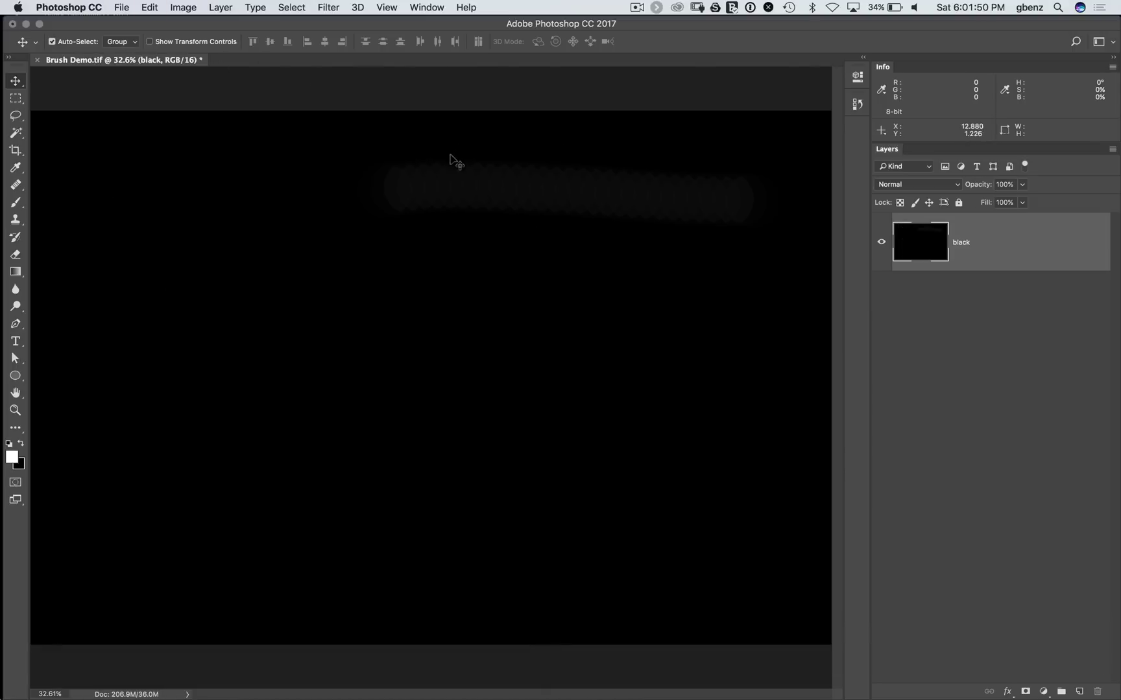
{"action": "key", "text": "b"}
{"action": "left_click_drag", "start_coordinate": [325, 43], "coordinate": [314, 44]}
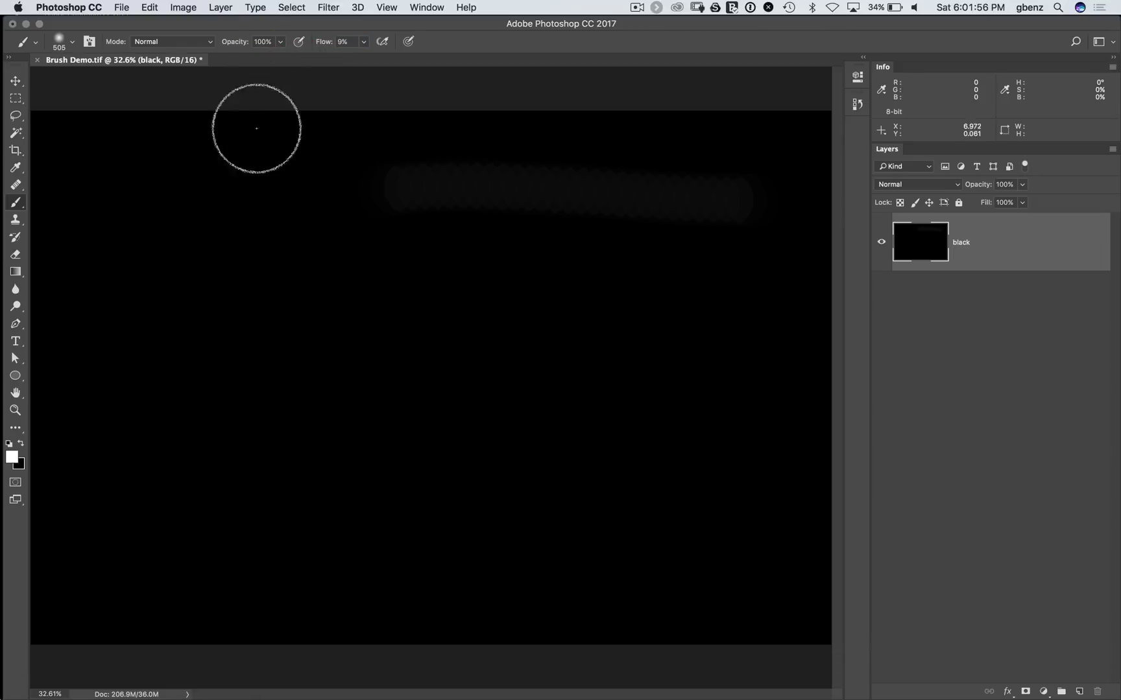
{"action": "left_click_drag", "start_coordinate": [147, 214], "coordinate": [752, 238]}
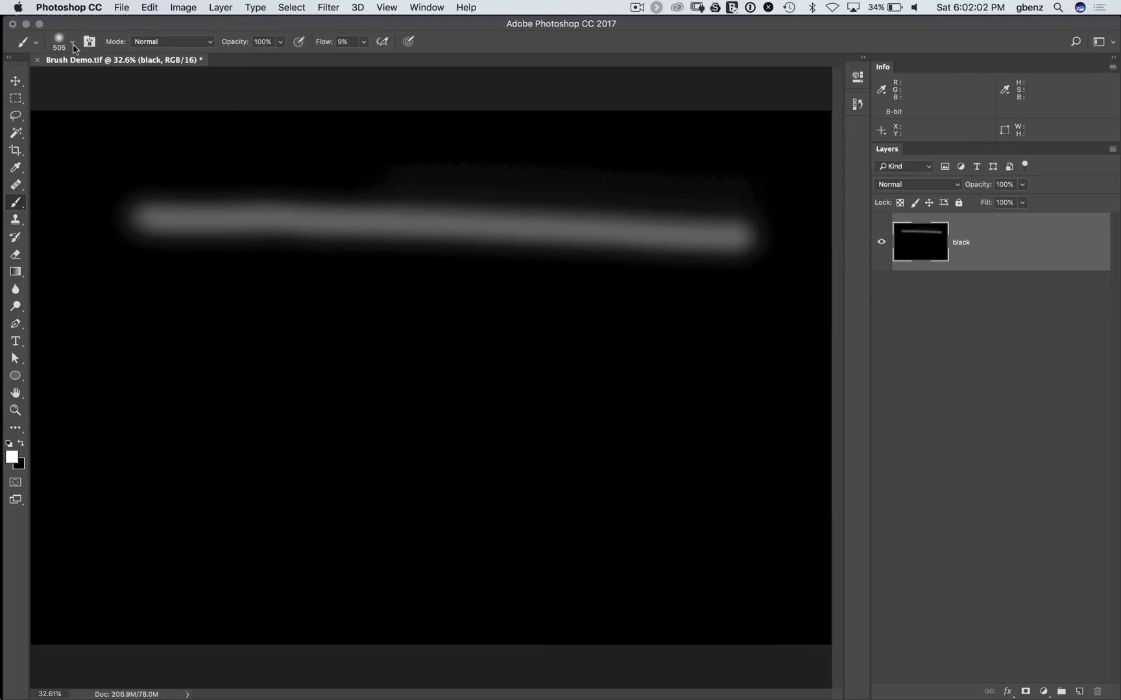
{"action": "key", "text": "alt+super+z"}
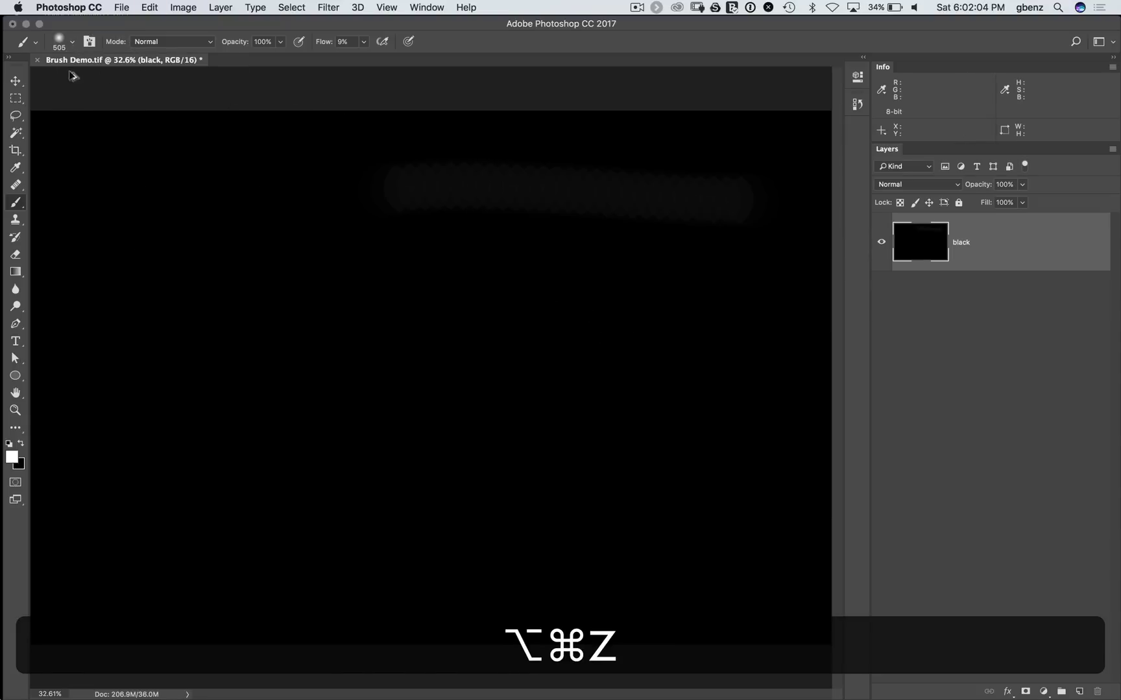
{"action": "left_click_drag", "start_coordinate": [213, 193], "coordinate": [720, 198]}
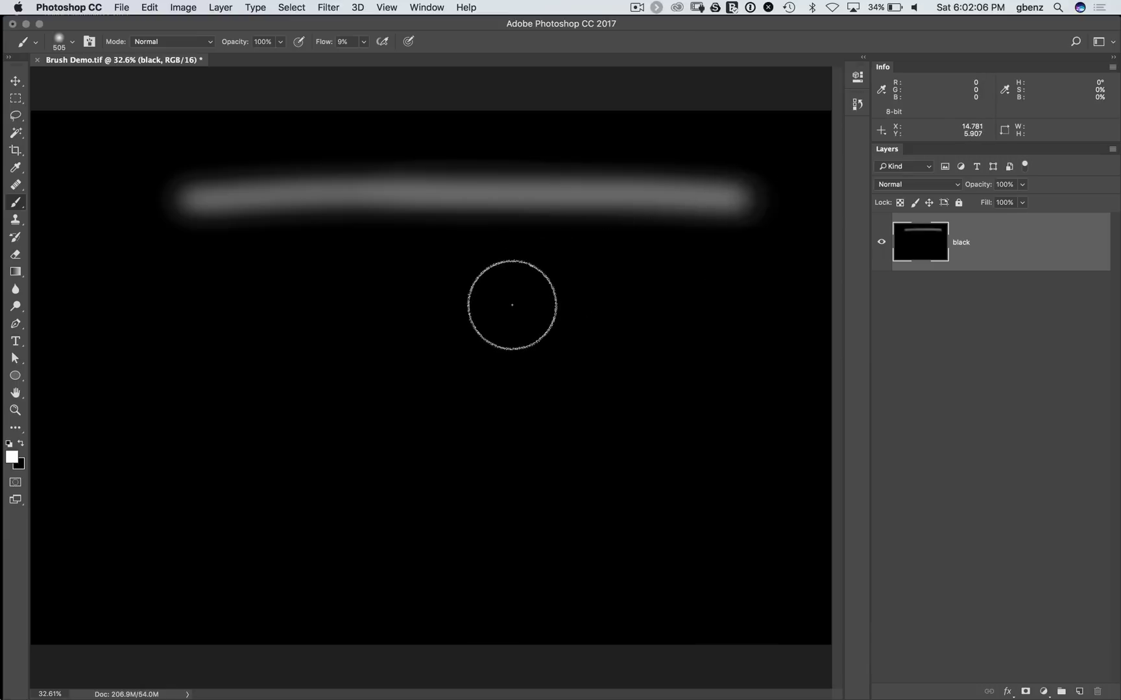
Step: Set brush hardness to 100% and paint a hard-edged stroke across the canvas middle
{"action": "left_click", "coordinate": [72, 41]}
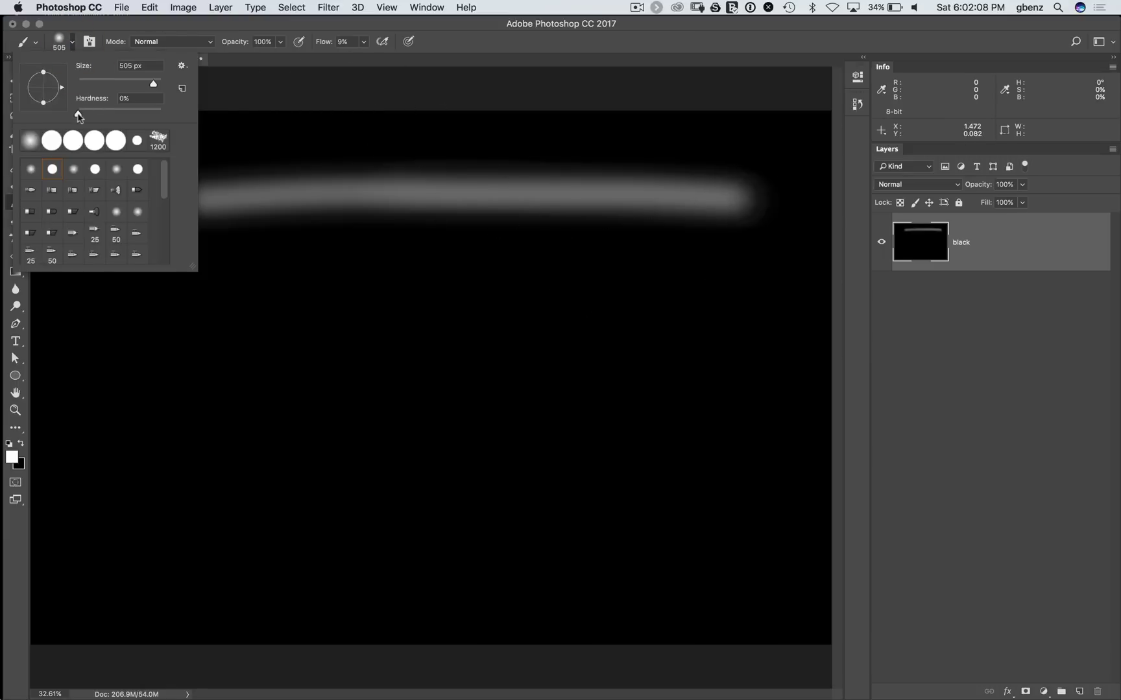
{"action": "left_click_drag", "start_coordinate": [78, 116], "coordinate": [180, 108]}
{"action": "mouse_move", "coordinate": [177, 315]}
{"action": "left_mouse_down"}
{"action": "mouse_move", "coordinate": [408, 288]}
{"action": "mouse_move", "coordinate": [742, 282]}
{"action": "left_mouse_up"}
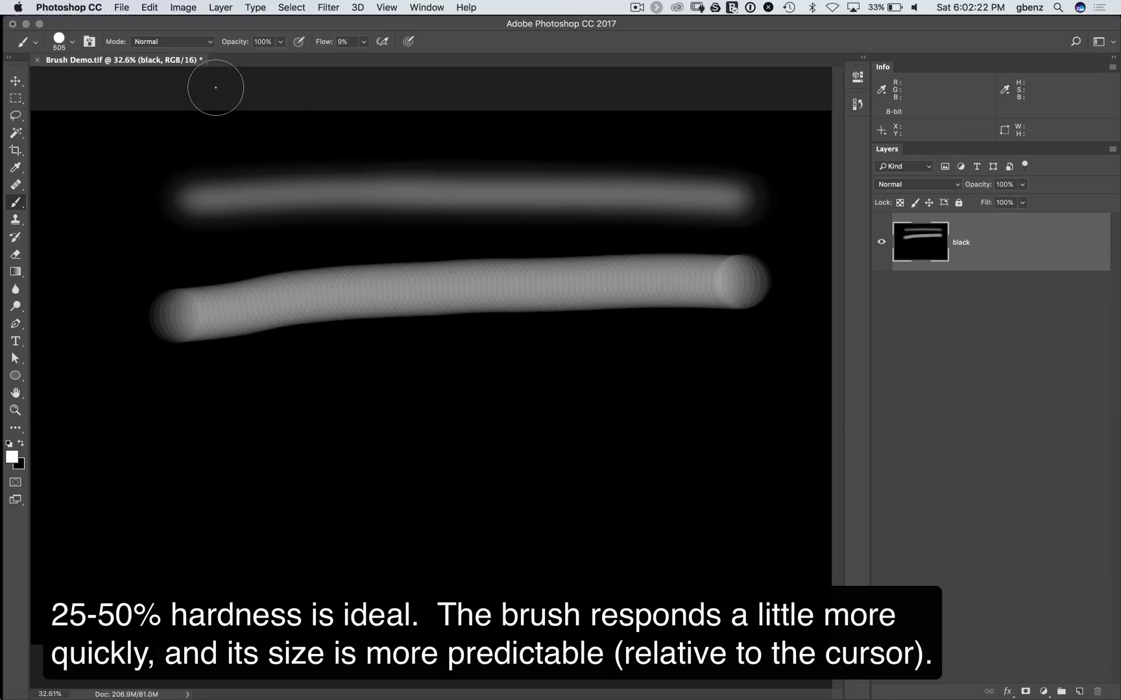
Step: Paint a third and fourth soft stroke across the lower canvas
{"action": "left_click", "coordinate": [73, 43]}
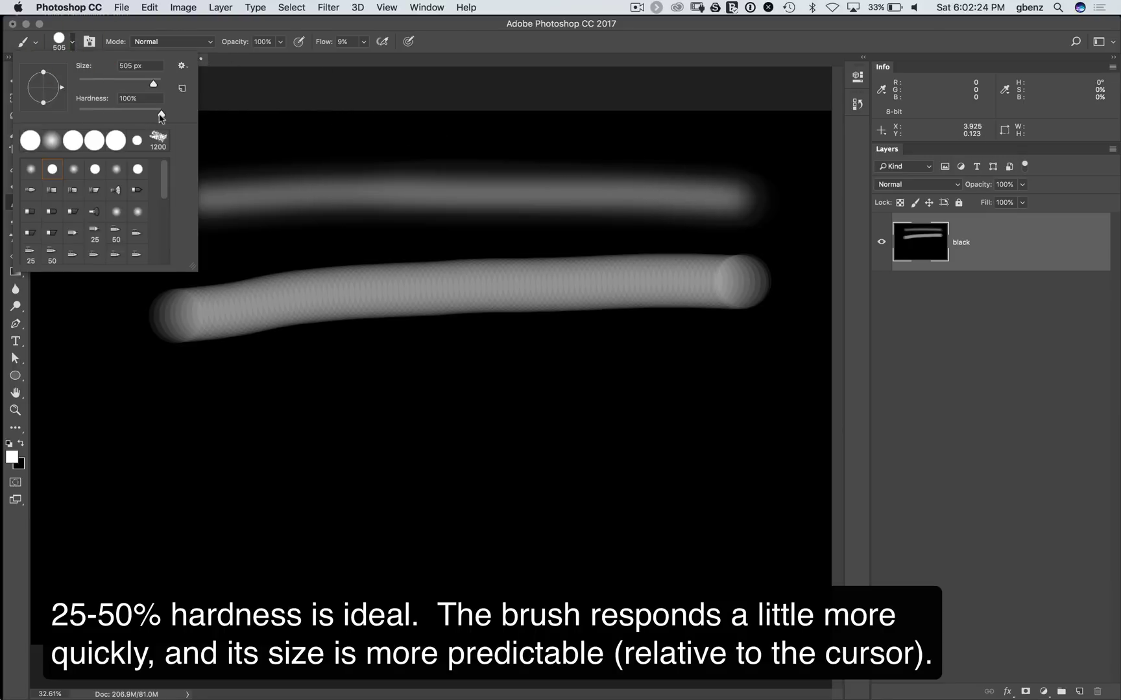
{"action": "left_click_drag", "start_coordinate": [127, 433], "coordinate": [735, 455]}
{"action": "left_click_drag", "start_coordinate": [133, 501], "coordinate": [730, 533]}
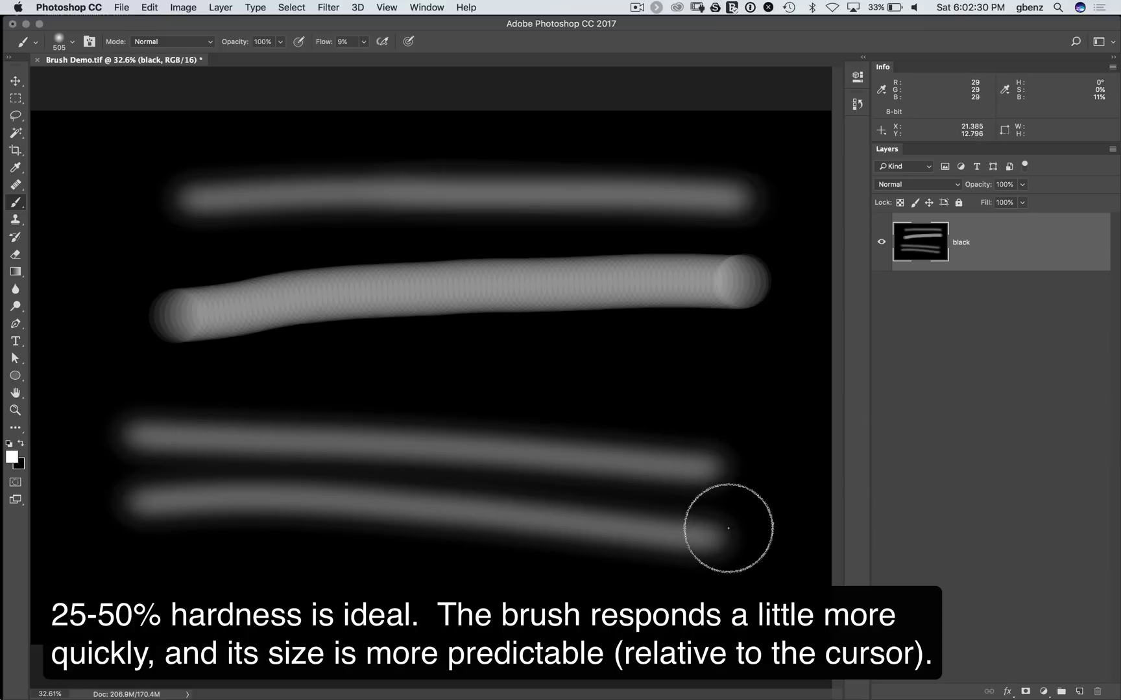
Step: Enlarge the brush to 2480 px, test a dab and broad wash, then undo the strokes
{"action": "left_click", "coordinate": [74, 42]}
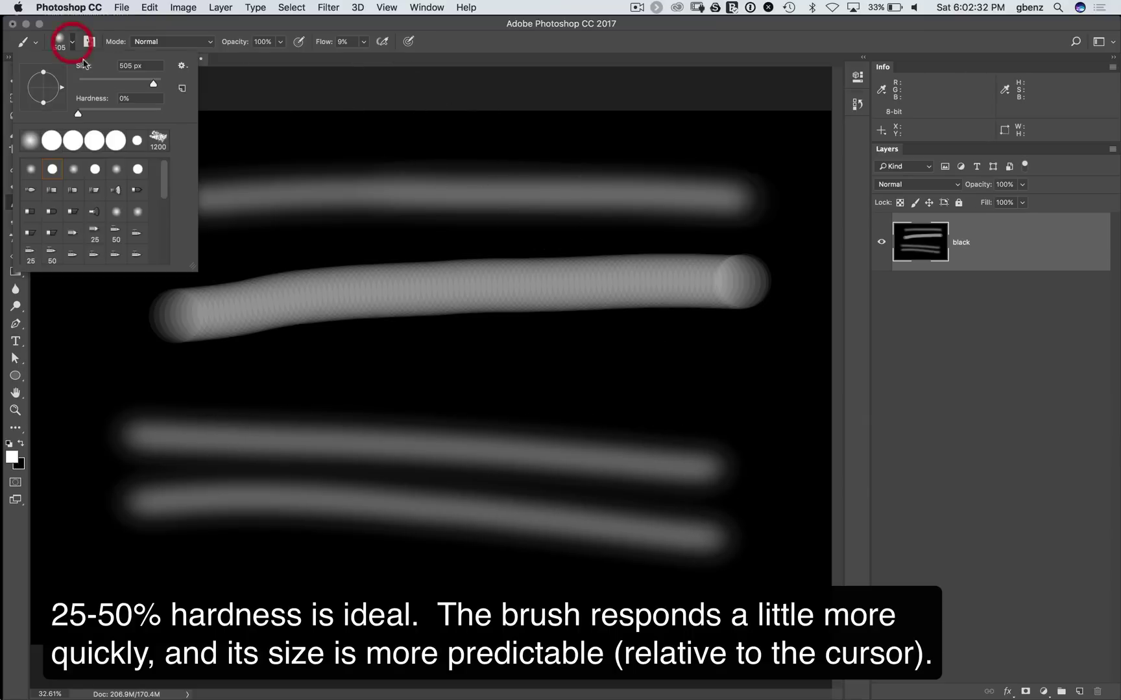
{"action": "left_click_drag", "start_coordinate": [156, 86], "coordinate": [157, 84]}
{"action": "left_click", "coordinate": [245, 382]}
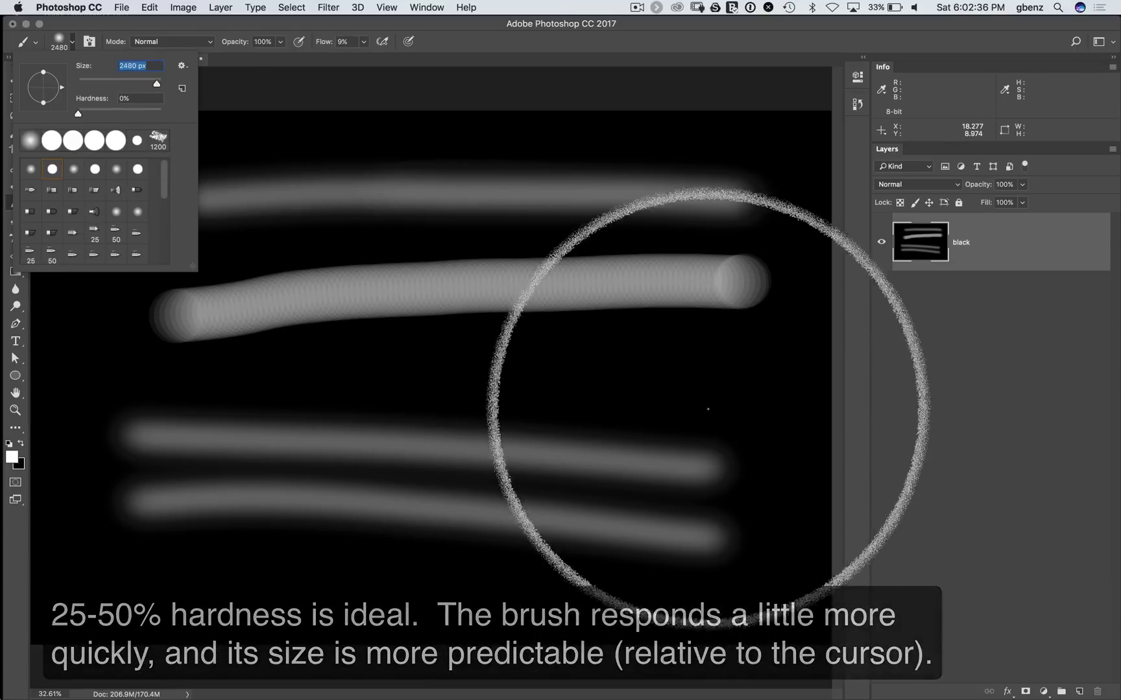
{"action": "mouse_move", "coordinate": [388, 389]}
{"action": "left_mouse_down"}
{"action": "mouse_move", "coordinate": [655, 395]}
{"action": "mouse_move", "coordinate": [710, 407]}
{"action": "left_mouse_up"}
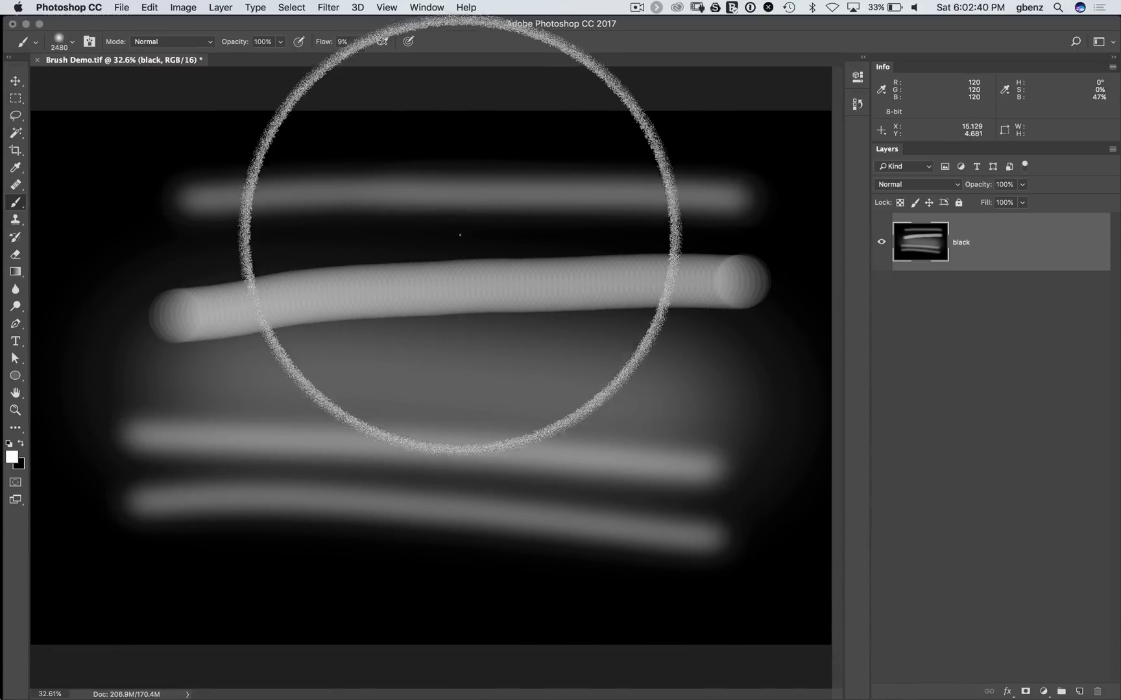
{"action": "key", "text": "alt+super+z"}
{"action": "key", "text": "alt+super+z"}
{"action": "key", "text": "alt+super+z"}
{"action": "key", "text": "alt+super+z"}
{"action": "key", "text": "alt+super+z"}
{"action": "key", "text": "alt+super+z"}
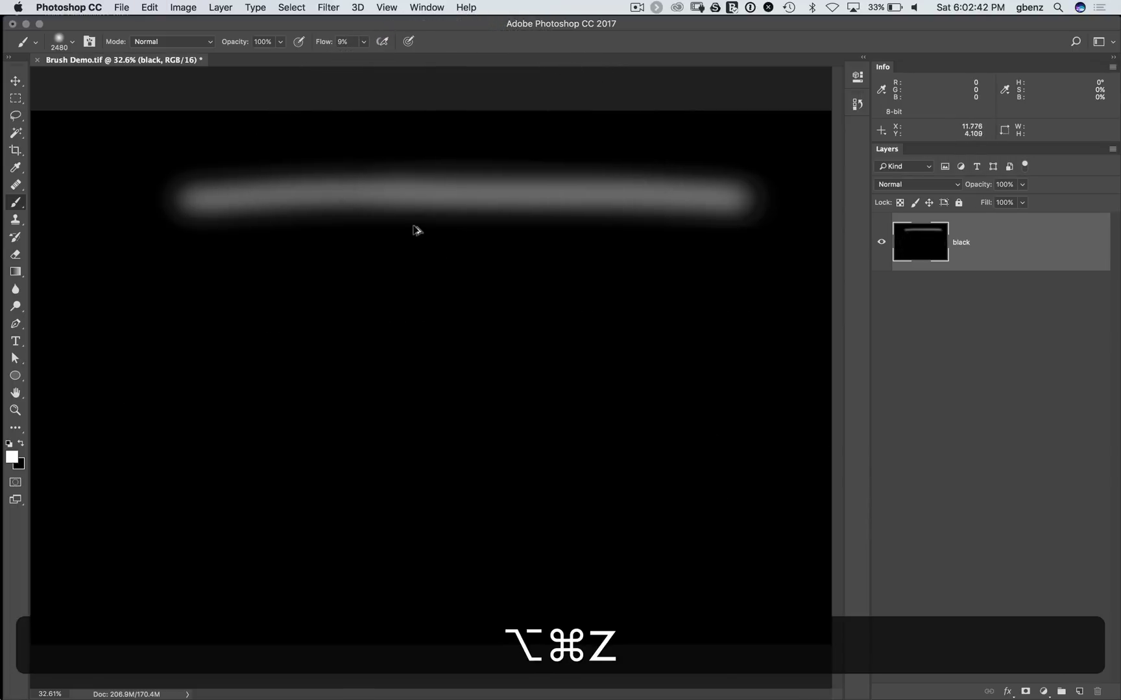
Step: Raise hardness to about 46% and paint a broad straight stroke across the canvas middle
{"action": "left_click", "coordinate": [72, 42]}
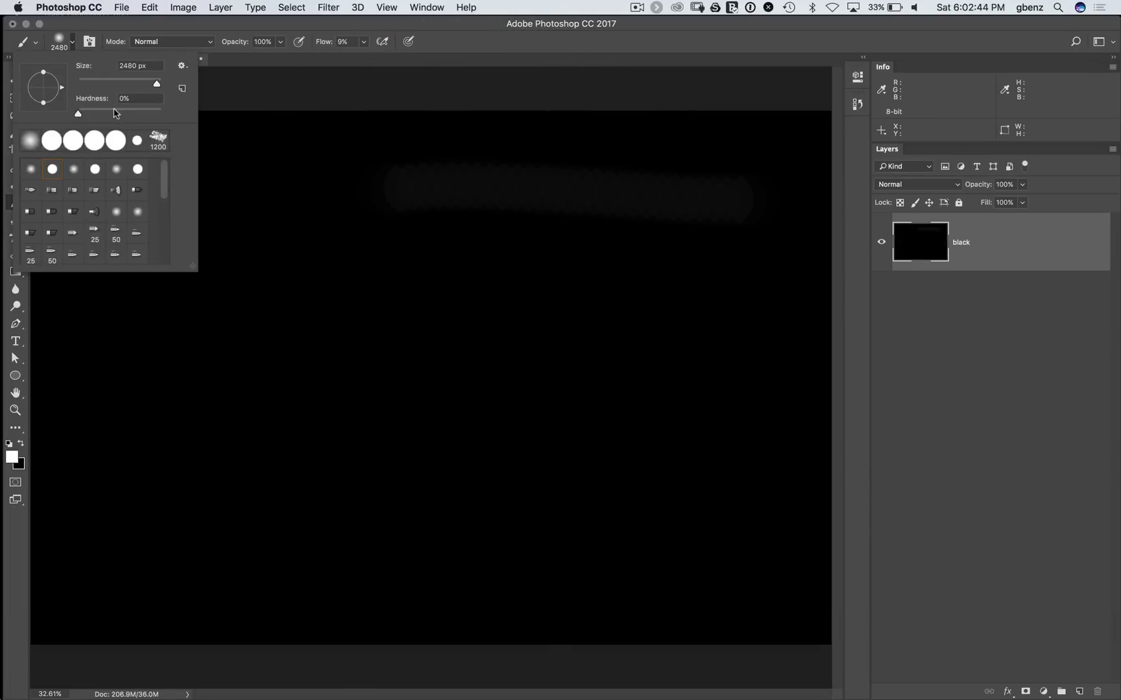
{"action": "left_click", "coordinate": [115, 108]}
{"action": "left_click", "coordinate": [169, 363]}
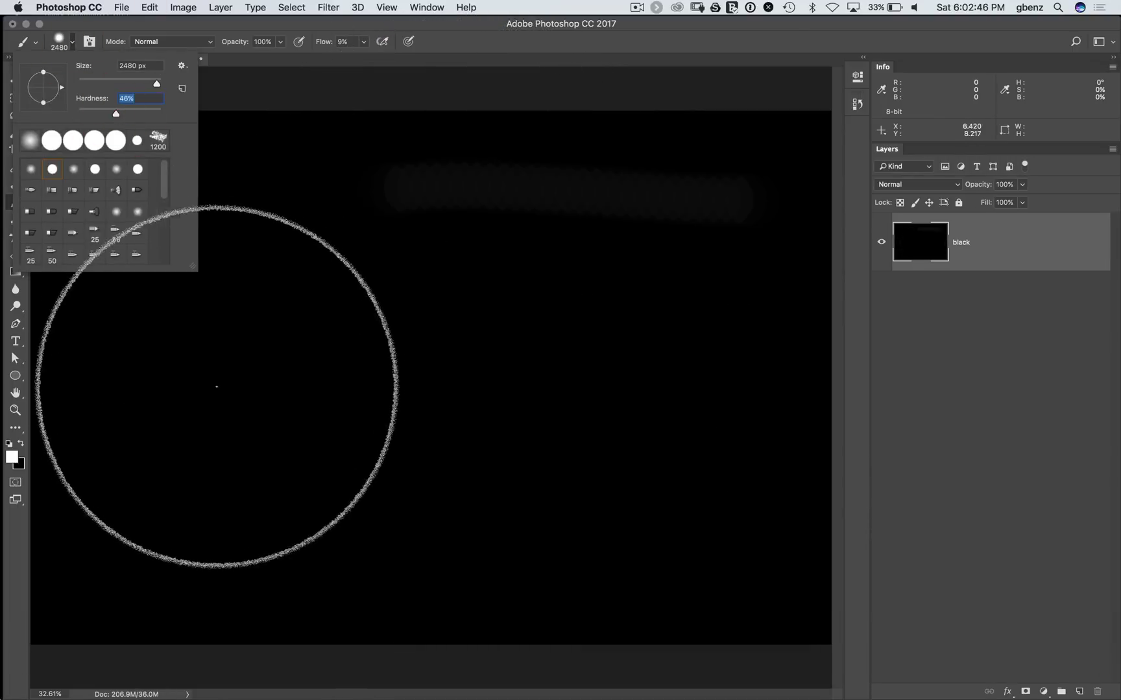
{"action": "left_click", "coordinate": [607, 346], "text": "shift"}
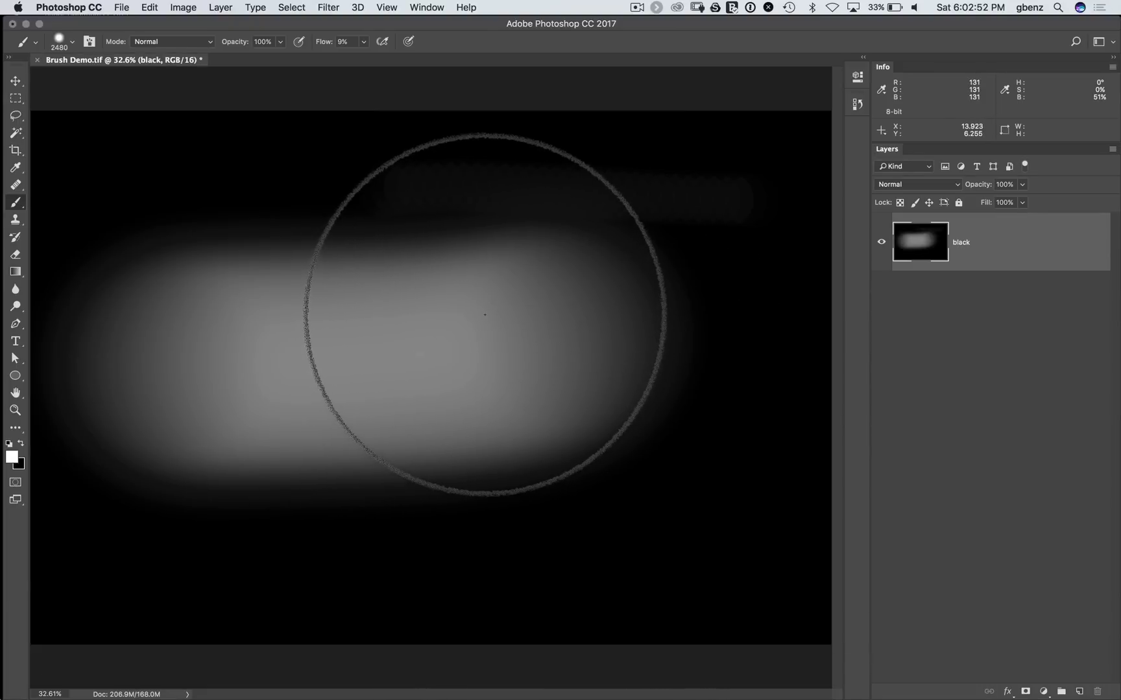
Step: Undo the broad stroke, lower hardness to about 23%, and show brush tip settings at 10% spacing
{"action": "key", "text": "super+z"}
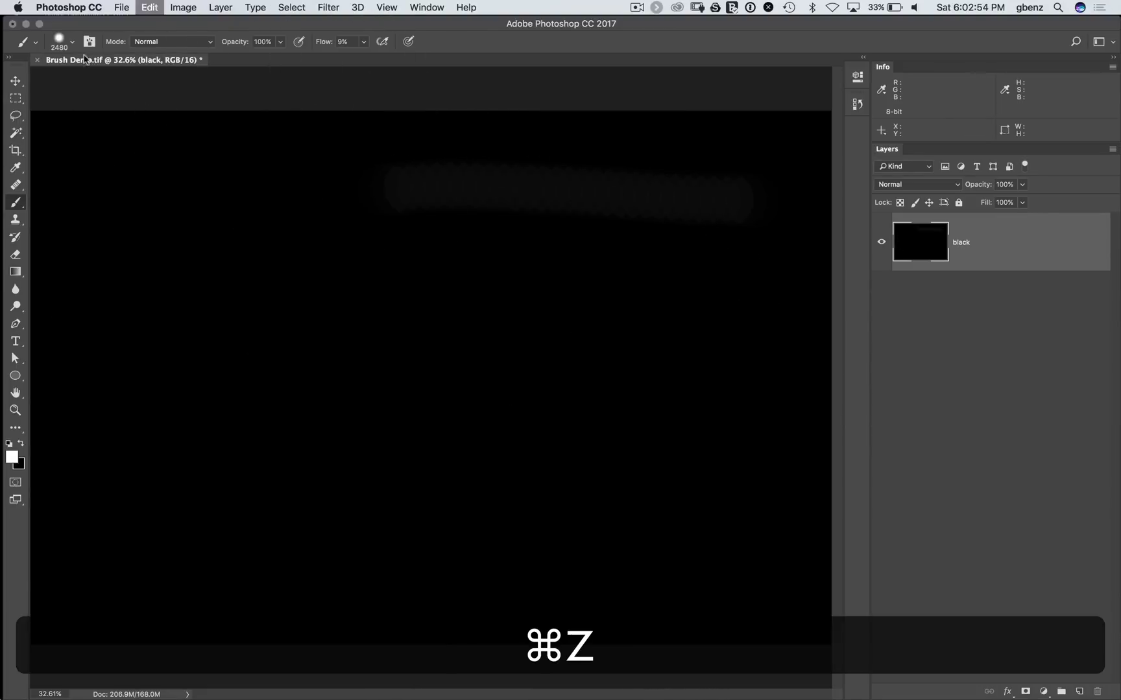
{"action": "left_click", "coordinate": [72, 42]}
{"action": "left_click", "coordinate": [97, 114]}
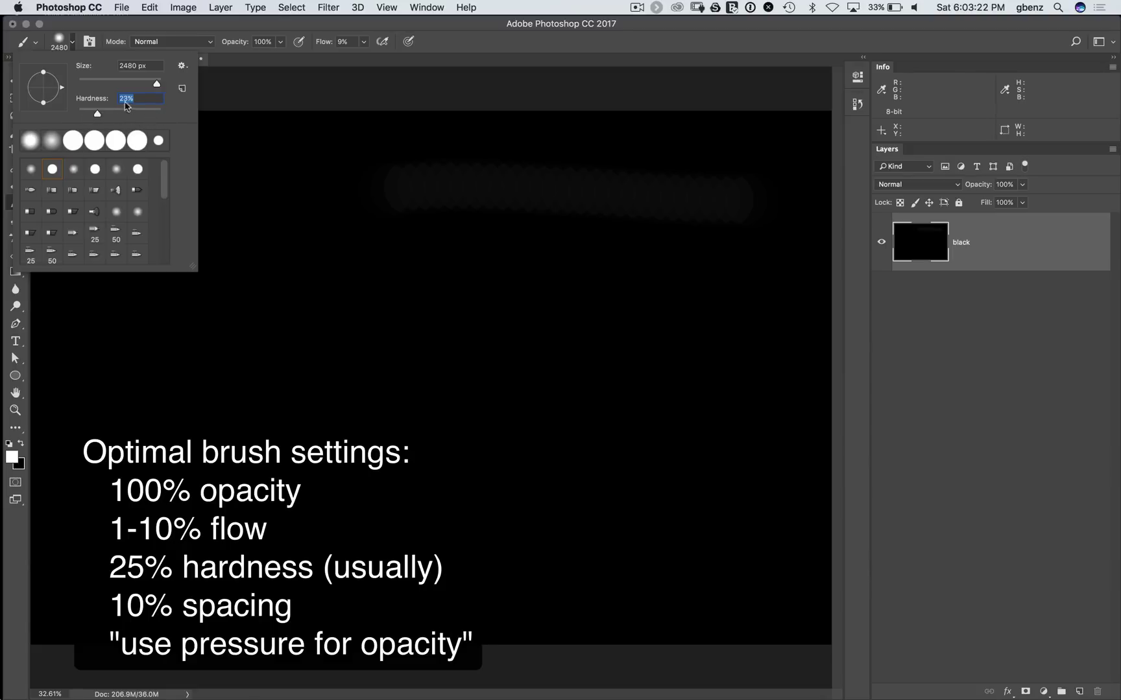
{"action": "left_click", "coordinate": [72, 44]}
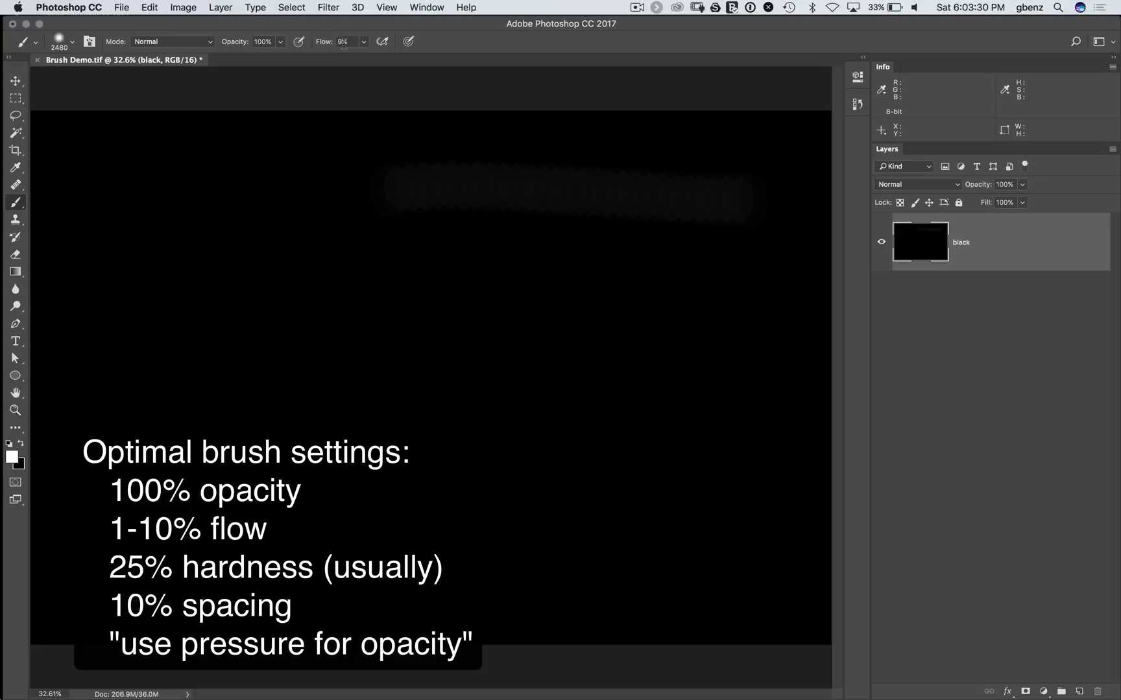
{"action": "key", "text": "Return"}
{"action": "left_click", "coordinate": [89, 43]}
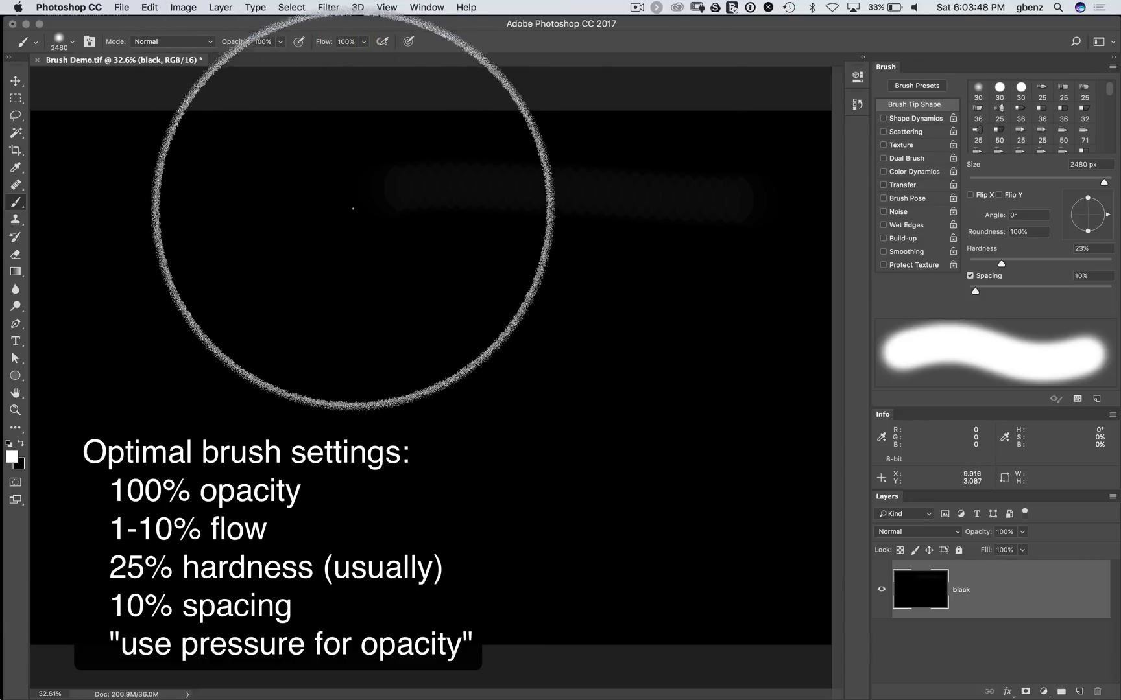
Step: Shrink the brush from 2480 to 400 px and paint a soft white stroke across the top
{"action": "key", "text": "bracketleft"}
{"action": "key", "text": "bracketleft"}
{"action": "key", "text": "bracketleft"}
{"action": "key", "text": "bracketleft"}
{"action": "key", "text": "bracketleft"}
{"action": "key", "text": "bracketleft"}
{"action": "key", "text": "bracketleft"}
{"action": "key", "text": "bracketleft"}
{"action": "key", "text": "bracketleft"}
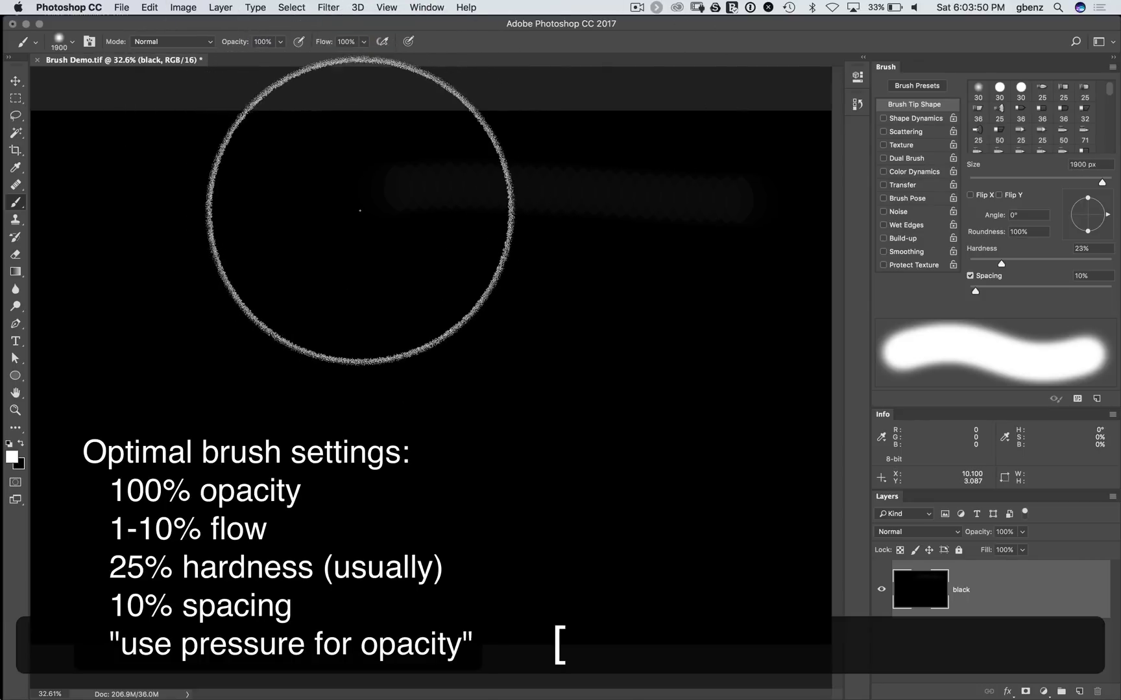
{"action": "key", "text": "bracketleft"}
{"action": "key", "text": "bracketleft"}
{"action": "key", "text": "bracketleft"}
{"action": "key", "text": "bracketleft"}
{"action": "key", "text": "bracketleft"}
{"action": "key", "text": "bracketleft"}
{"action": "key", "text": "bracketleft"}
{"action": "key", "text": "bracketleft"}
{"action": "key", "text": "bracketleft"}
{"action": "key", "text": "bracketleft"}
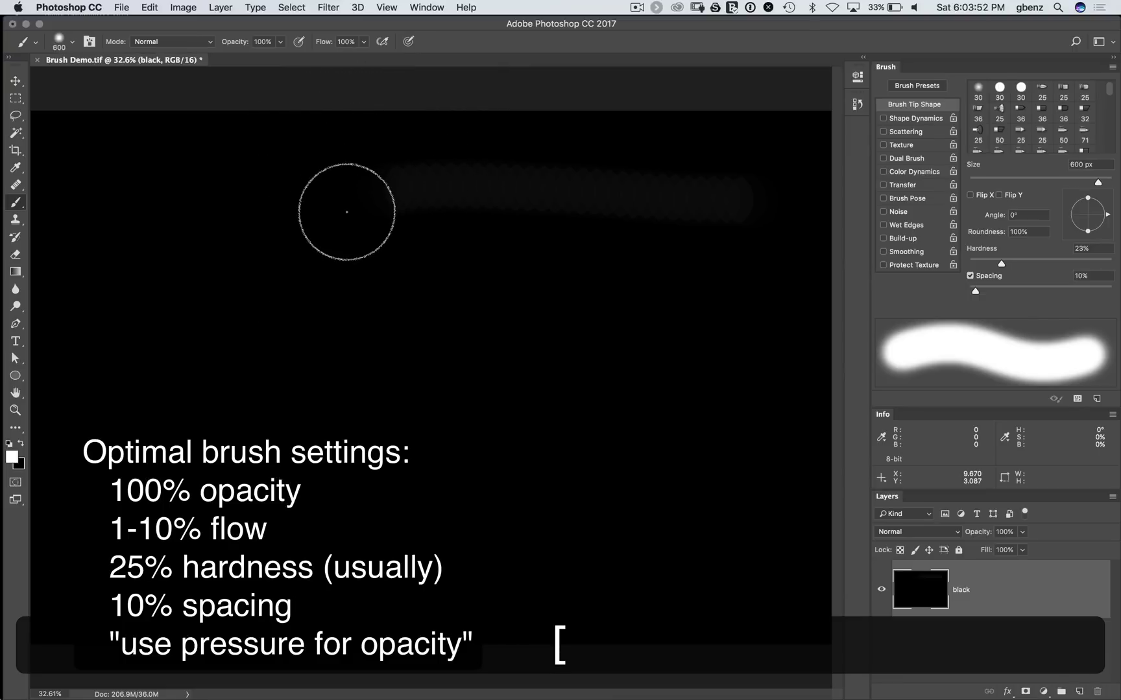
{"action": "key", "text": "bracketleft"}
{"action": "key", "text": "bracketleft"}
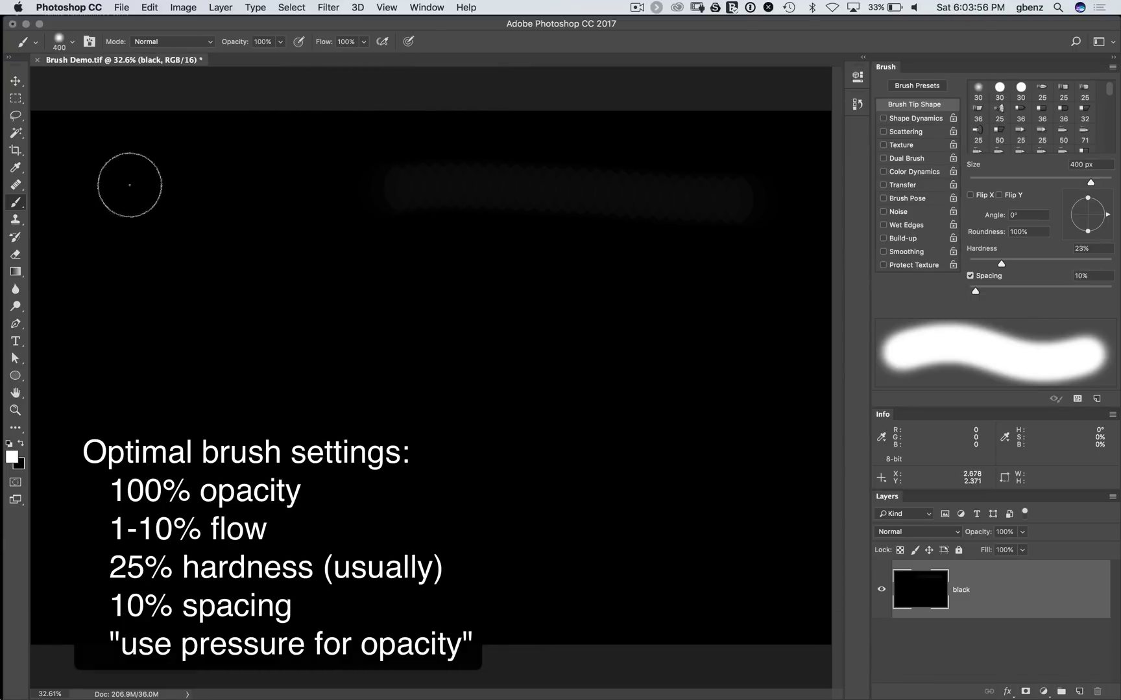
{"action": "mouse_move", "coordinate": [125, 177]}
{"action": "left_mouse_down"}
{"action": "mouse_move", "coordinate": [522, 179]}
{"action": "mouse_move", "coordinate": [730, 198]}
{"action": "left_mouse_up"}
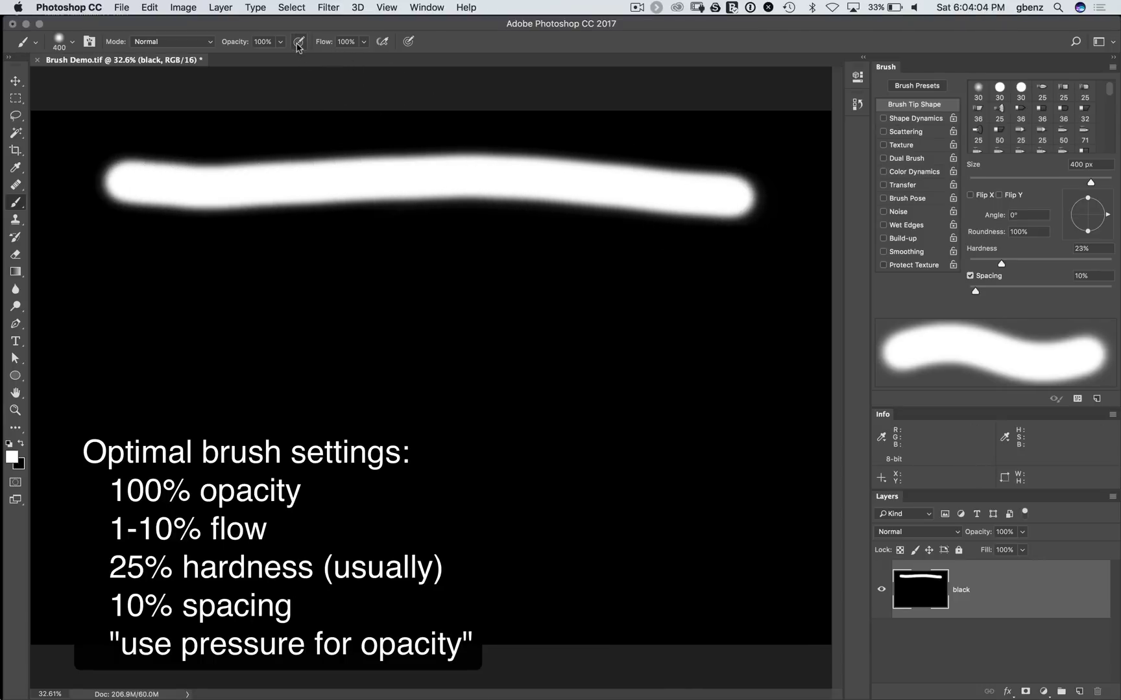
Step: Enable pressure-controlled opacity, test pressure-sensitive strokes, then undo them all
{"action": "left_click", "coordinate": [298, 42]}
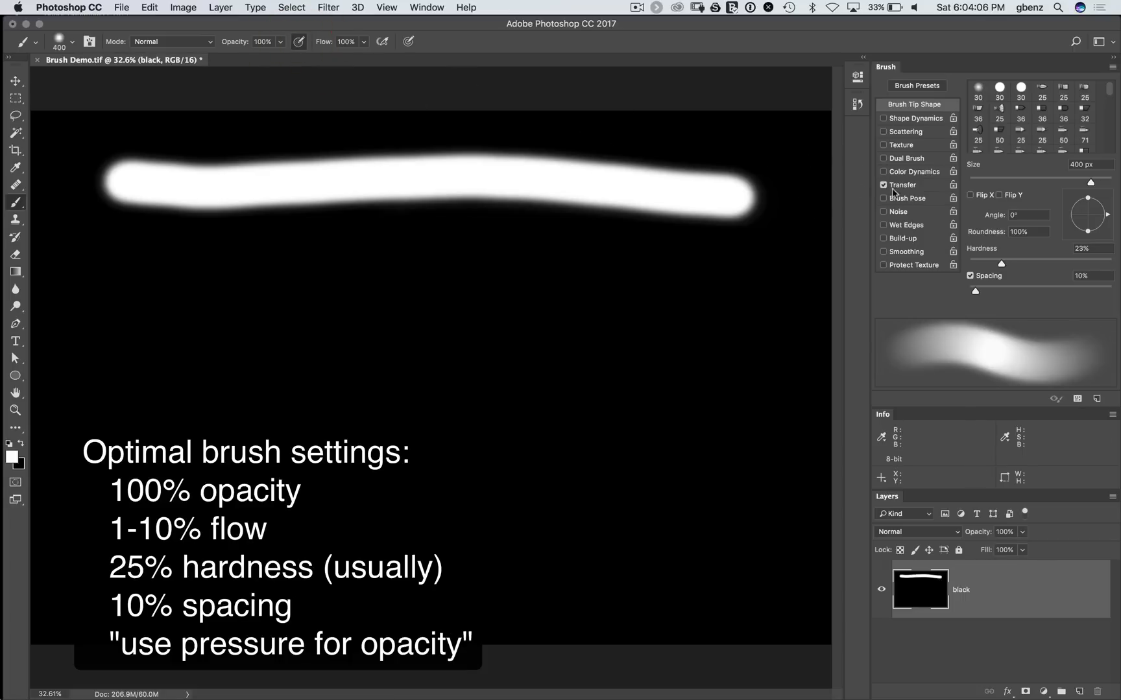
{"action": "left_click", "coordinate": [298, 42]}
{"action": "left_click", "coordinate": [299, 42]}
{"action": "left_click", "coordinate": [299, 42]}
{"action": "left_click", "coordinate": [299, 42]}
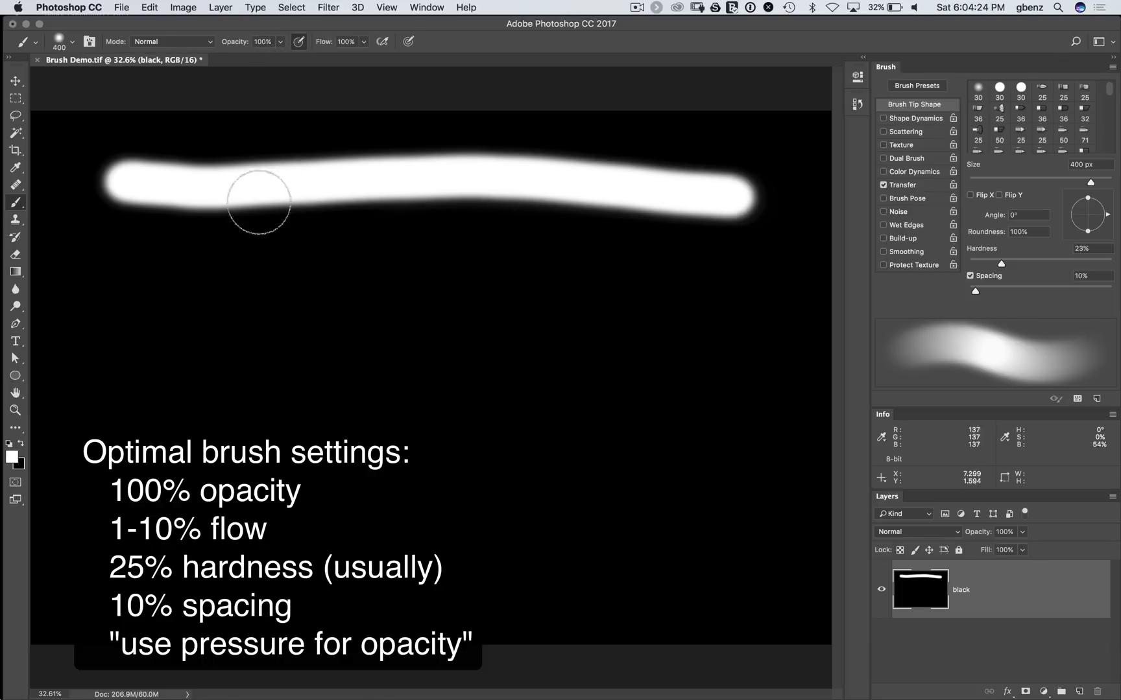
{"action": "left_click", "coordinate": [122, 282]}
{"action": "mouse_move", "coordinate": [122, 281]}
{"action": "left_mouse_down"}
{"action": "mouse_move", "coordinate": [465, 295]}
{"action": "mouse_move", "coordinate": [457, 286]}
{"action": "left_mouse_up"}
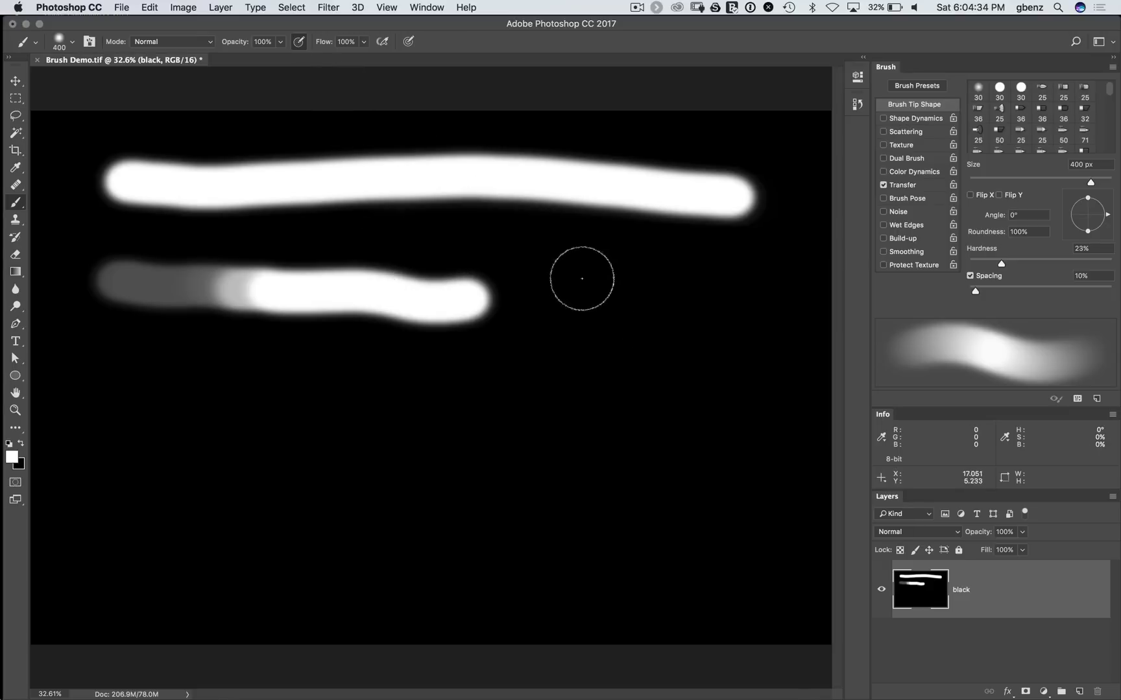
{"action": "mouse_move", "coordinate": [575, 275]}
{"action": "left_mouse_down"}
{"action": "mouse_move", "coordinate": [640, 275]}
{"action": "mouse_move", "coordinate": [617, 295]}
{"action": "mouse_move", "coordinate": [637, 348]}
{"action": "mouse_move", "coordinate": [609, 370]}
{"action": "mouse_move", "coordinate": [616, 414]}
{"action": "mouse_move", "coordinate": [670, 428]}
{"action": "mouse_move", "coordinate": [686, 304]}
{"action": "mouse_move", "coordinate": [740, 351]}
{"action": "mouse_move", "coordinate": [723, 438]}
{"action": "mouse_move", "coordinate": [689, 480]}
{"action": "left_mouse_up"}
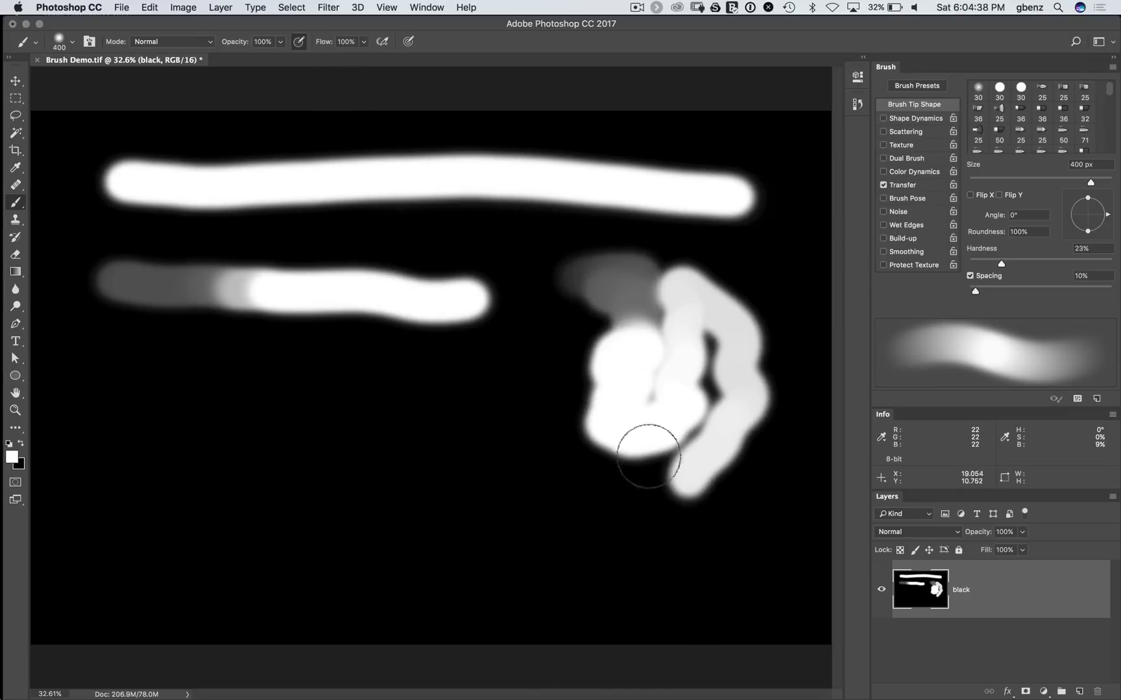
{"action": "key", "text": "alt+super+z"}
{"action": "key", "text": "alt+super+z"}
{"action": "key", "text": "alt+super+z"}
{"action": "key", "text": "alt+super+z"}
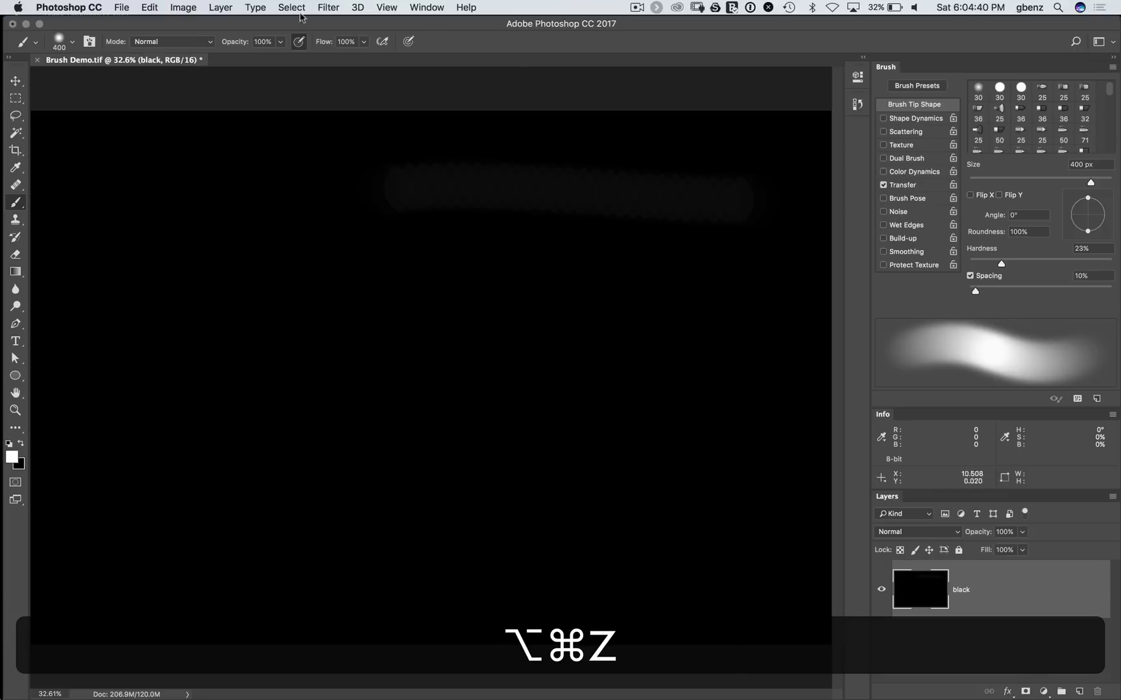
Step: Enter 5 in the Flow field and paint a soft white rectangular loop with pressure-sensitive opacity
{"action": "left_click", "coordinate": [358, 44]}
{"action": "left_click", "coordinate": [358, 44]}
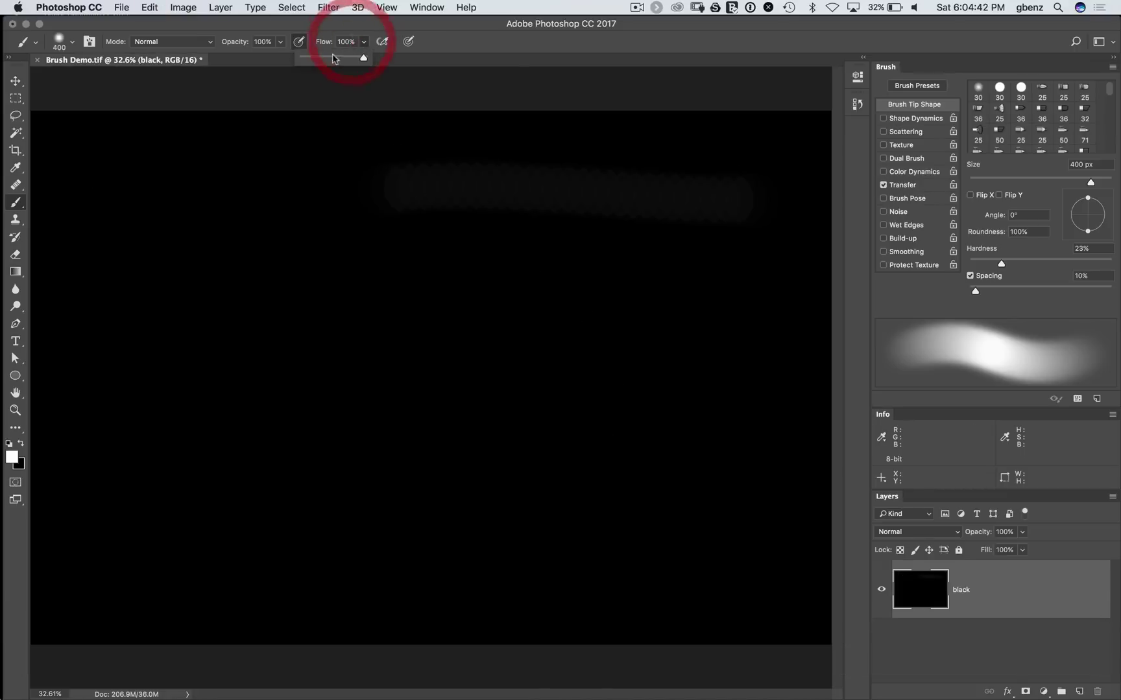
{"action": "left_click", "coordinate": [319, 43]}
{"action": "type", "text": "5"}
{"action": "key", "text": "Tab"}
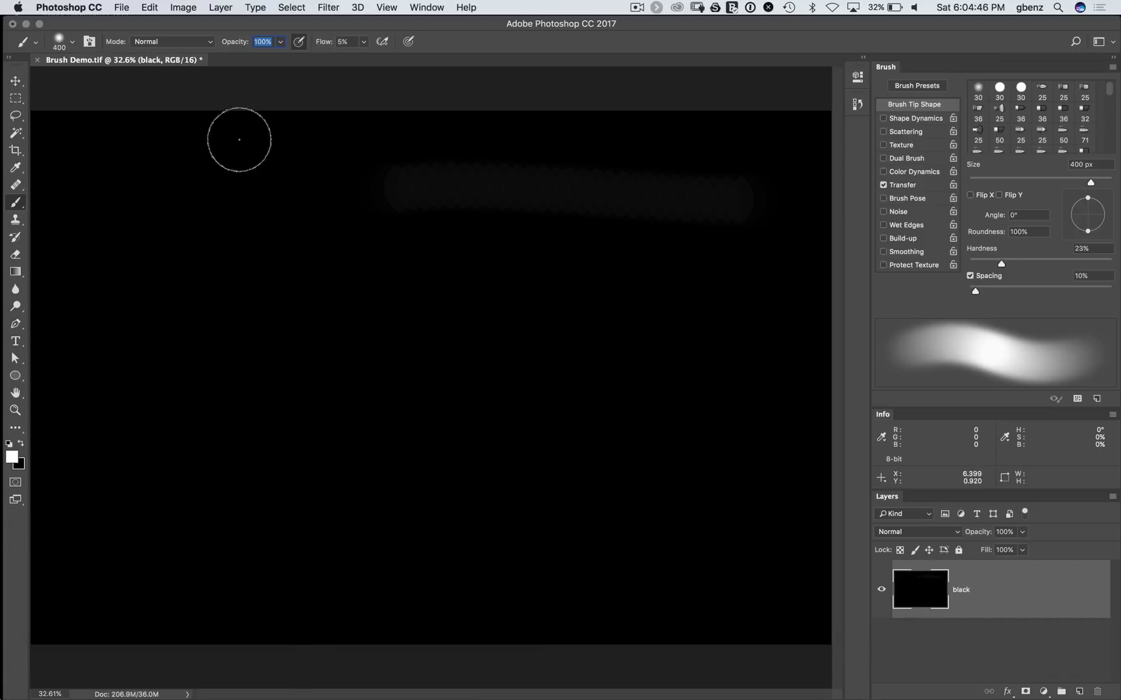
{"action": "mouse_move", "coordinate": [184, 192]}
{"action": "left_mouse_down"}
{"action": "mouse_move", "coordinate": [190, 357]}
{"action": "mouse_move", "coordinate": [191, 225]}
{"action": "mouse_move", "coordinate": [255, 180]}
{"action": "mouse_move", "coordinate": [485, 184]}
{"action": "mouse_move", "coordinate": [472, 201]}
{"action": "mouse_move", "coordinate": [458, 353]}
{"action": "mouse_move", "coordinate": [216, 372]}
{"action": "mouse_move", "coordinate": [440, 354]}
{"action": "mouse_move", "coordinate": [462, 308]}
{"action": "mouse_move", "coordinate": [470, 216]}
{"action": "mouse_move", "coordinate": [465, 278]}
{"action": "mouse_move", "coordinate": [437, 345]}
{"action": "mouse_move", "coordinate": [242, 365]}
{"action": "mouse_move", "coordinate": [191, 358]}
{"action": "mouse_move", "coordinate": [183, 269]}
{"action": "mouse_move", "coordinate": [186, 330]}
{"action": "mouse_move", "coordinate": [261, 371]}
{"action": "mouse_move", "coordinate": [452, 351]}
{"action": "mouse_move", "coordinate": [206, 373]}
{"action": "mouse_move", "coordinate": [428, 356]}
{"action": "left_mouse_up"}
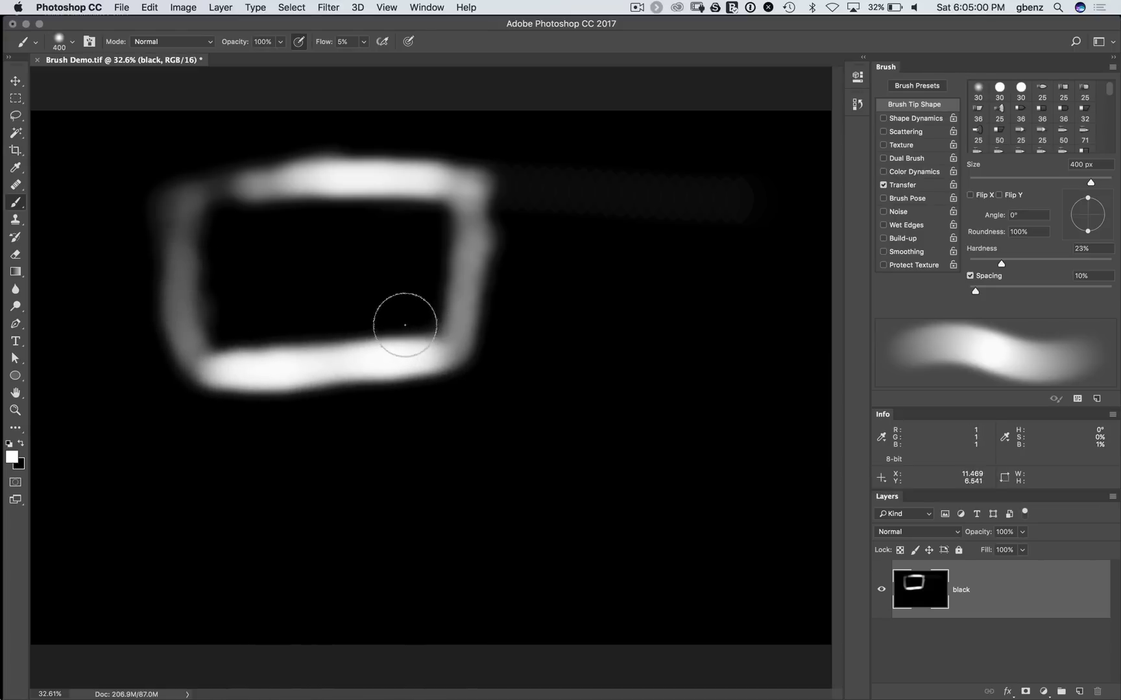